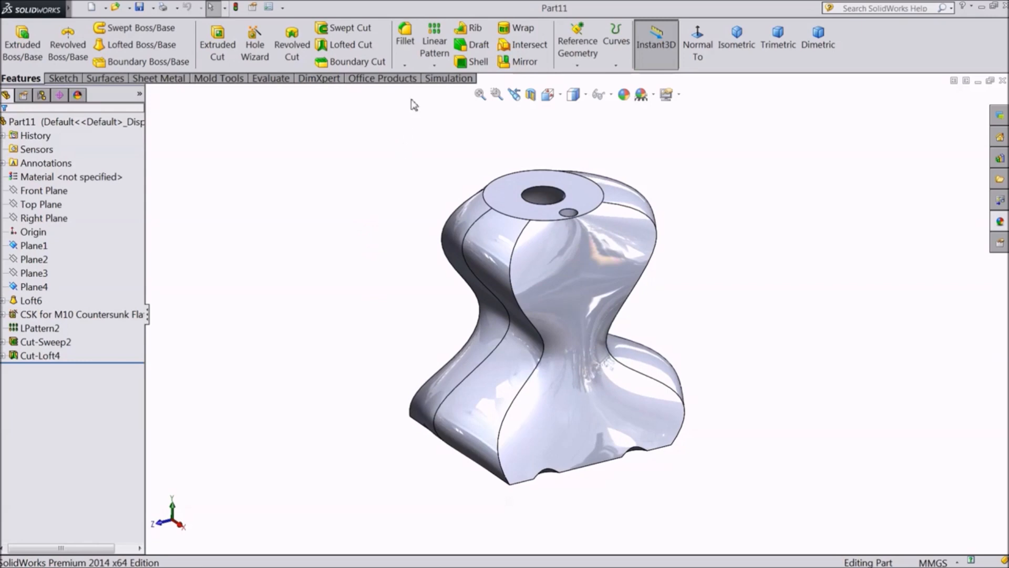
Step: Round the outer circular edge of the part's top face with a constant size fillet of 4 mm radius and circular profile
{"action": "left_click", "coordinate": [405, 42]}
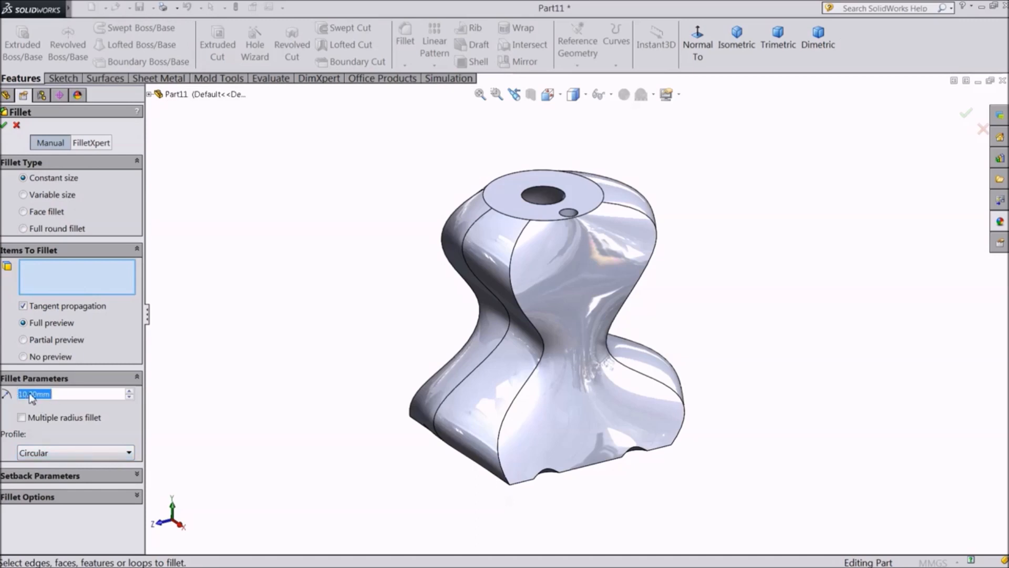
{"action": "left_click", "coordinate": [38, 454]}
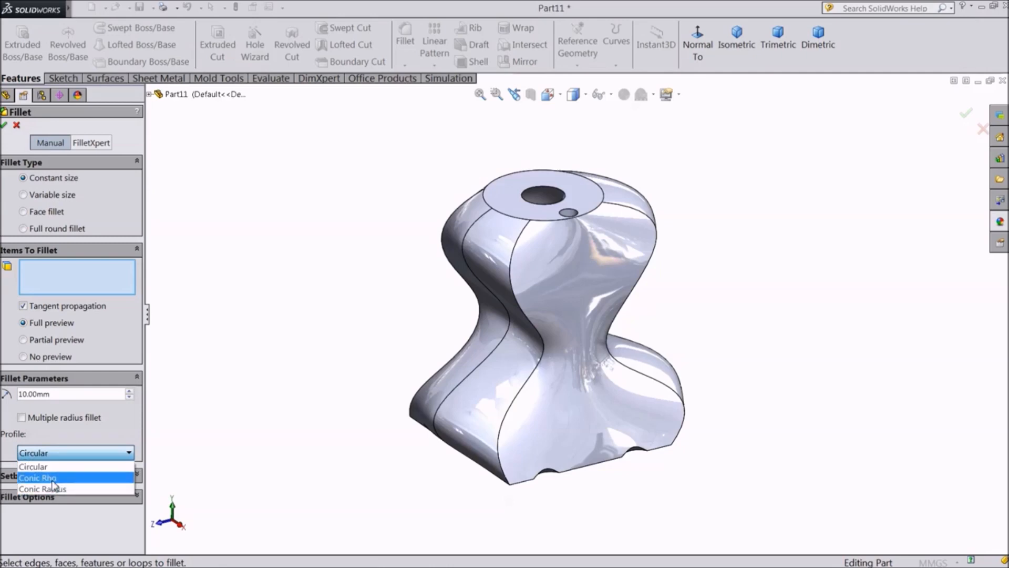
{"action": "left_click", "coordinate": [32, 456]}
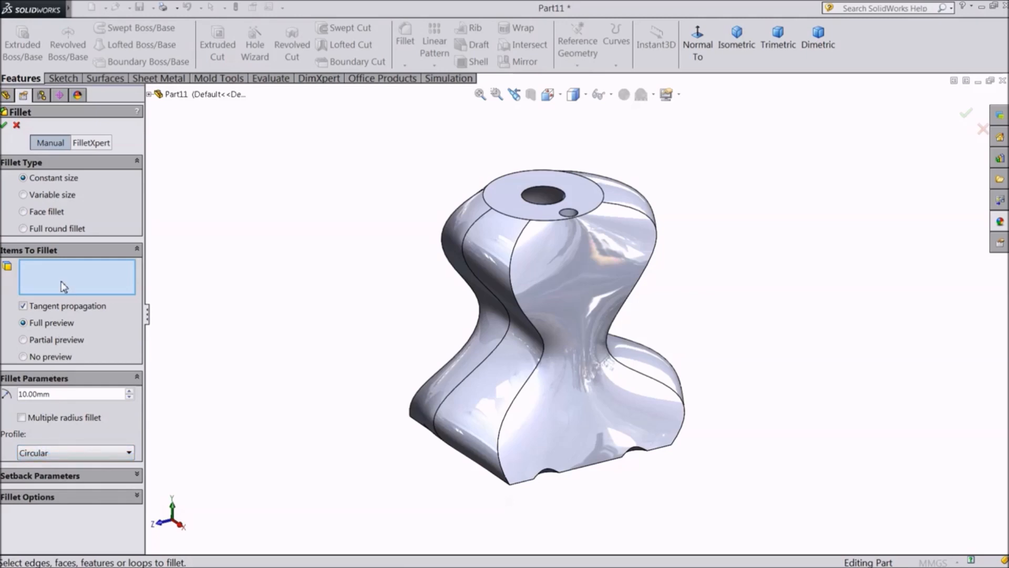
{"action": "left_click", "coordinate": [13, 395]}
{"action": "type", "text": "4"}
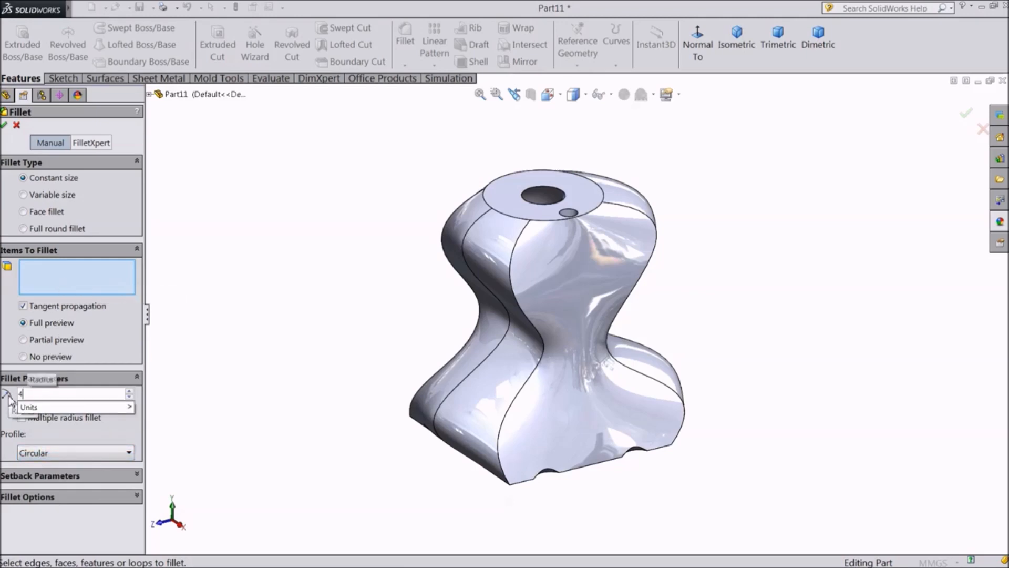
{"action": "key", "text": "Return"}
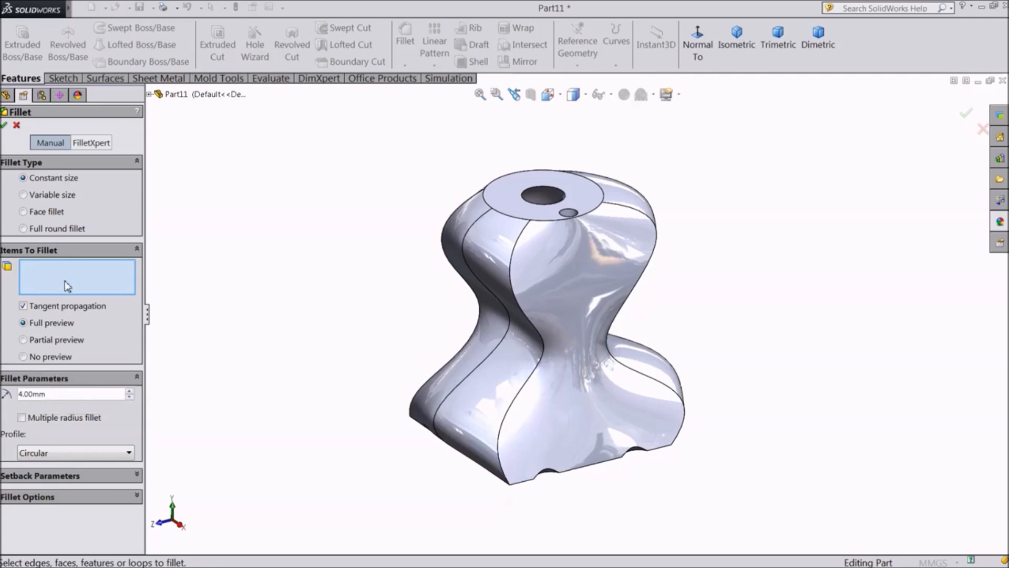
{"action": "scroll", "coordinate": [604, 228], "scroll_direction": "down", "scroll_amount": 5}
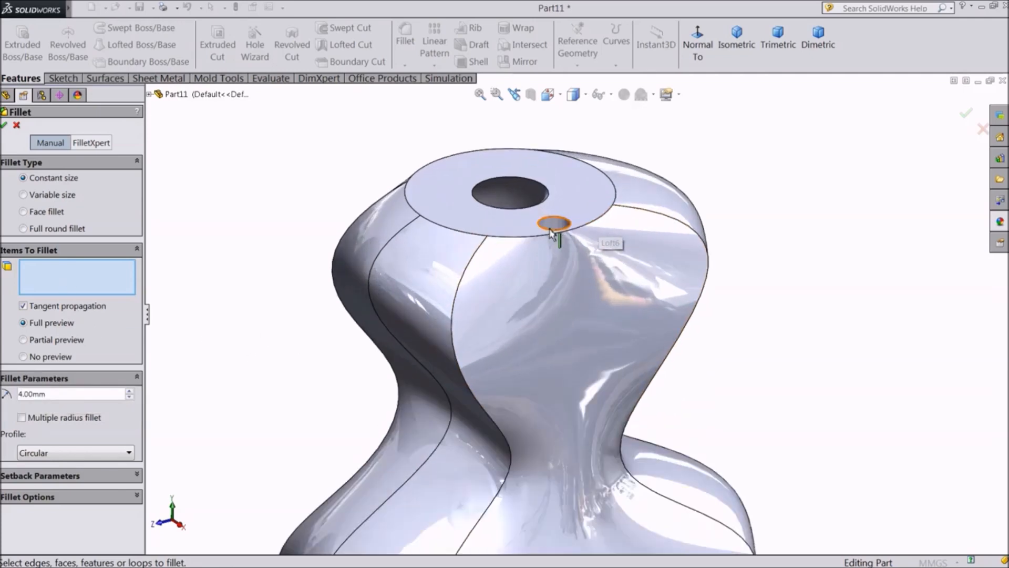
{"action": "left_click", "coordinate": [501, 240]}
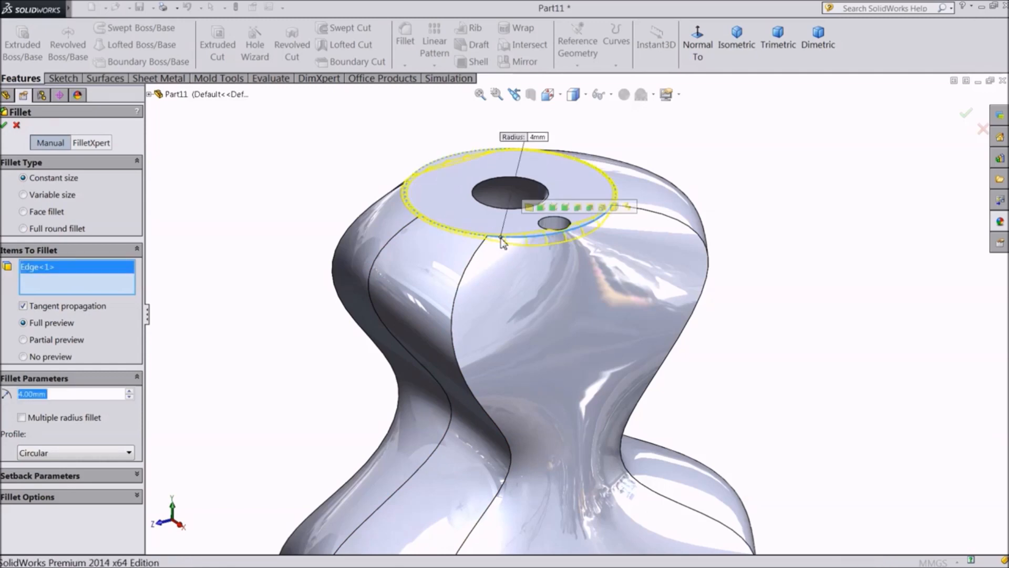
{"action": "middle_click_drag", "start_coordinate": [786, 189], "coordinate": [790, 249]}
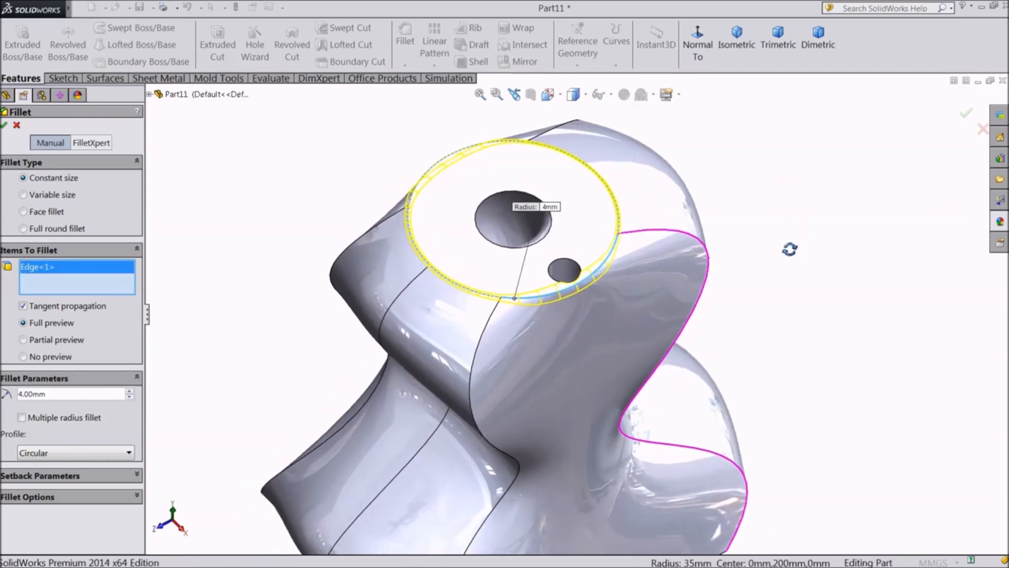
{"action": "scroll", "coordinate": [570, 236], "scroll_direction": "down", "scroll_amount": 3}
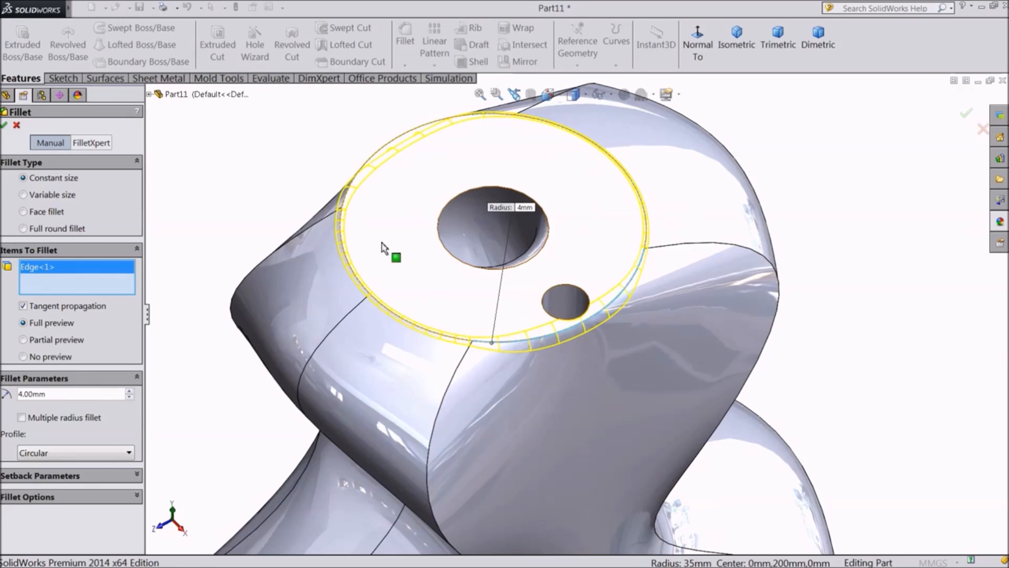
{"action": "left_click", "coordinate": [5, 125]}
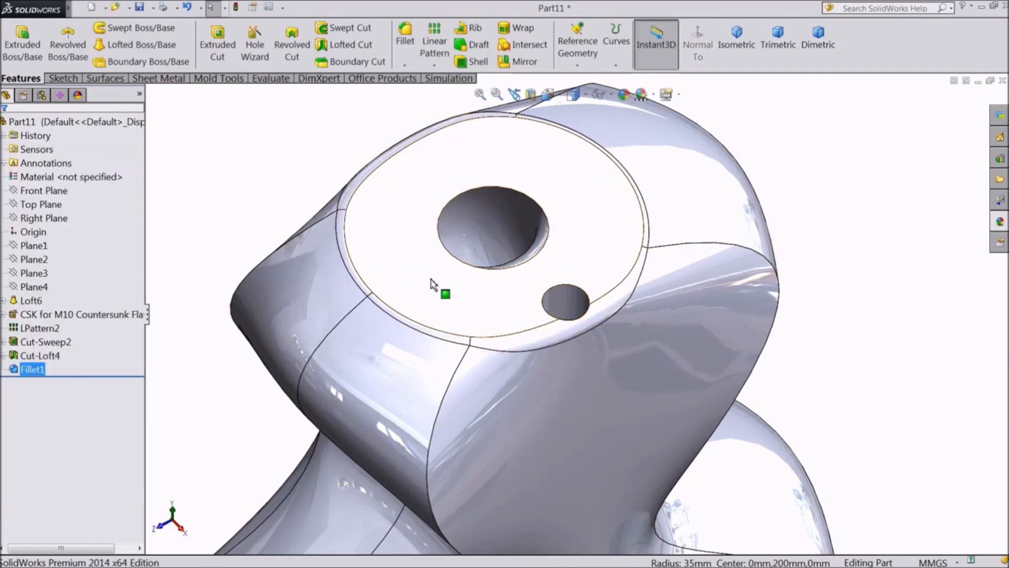
Step: Add a 6 mm constant size fillet along the curved vertical edge between the broad front face and the adjoining side face
{"action": "scroll", "coordinate": [473, 310], "scroll_direction": "up", "scroll_amount": 2}
{"action": "middle_click_drag", "start_coordinate": [274, 283], "coordinate": [302, 220]}
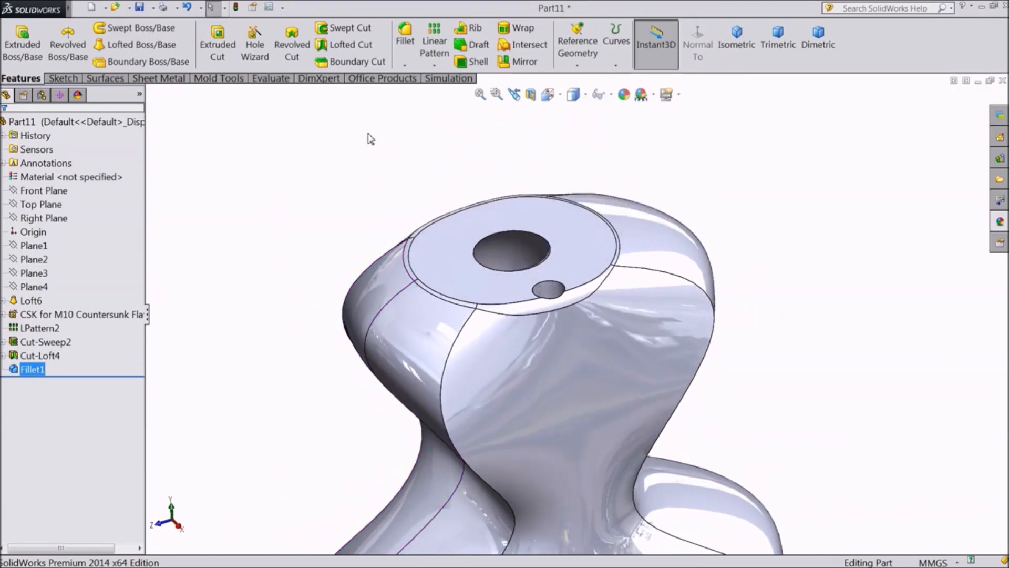
{"action": "left_click", "coordinate": [406, 45]}
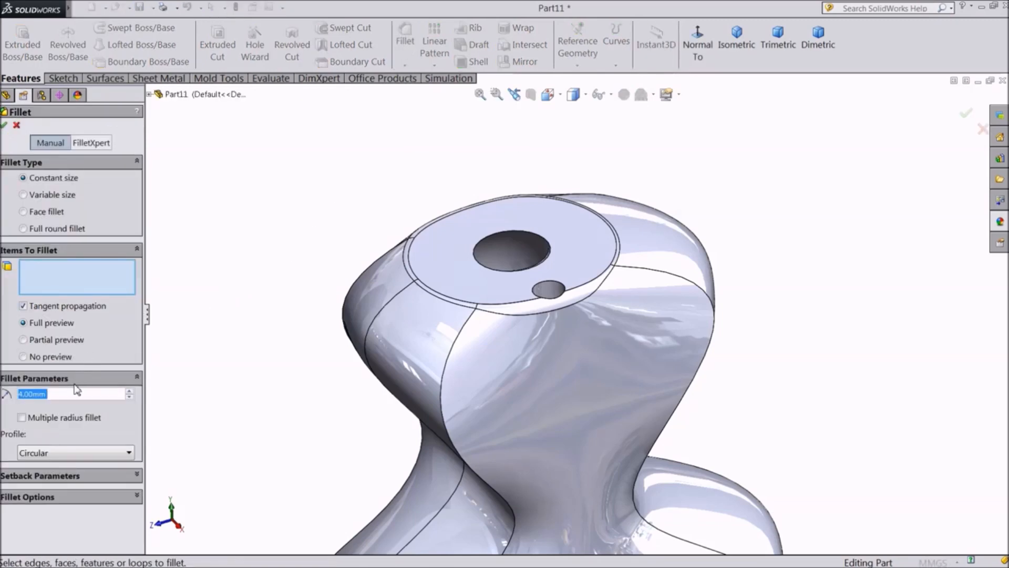
{"action": "type", "text": "6"}
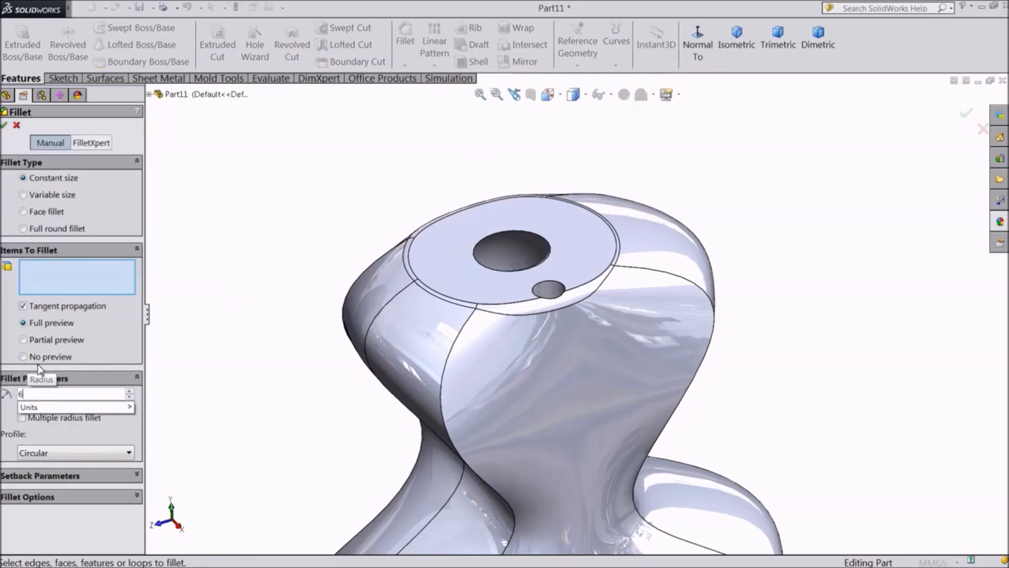
{"action": "key", "text": "Return"}
{"action": "scroll", "coordinate": [238, 325], "scroll_direction": "up", "scroll_amount": 5}
{"action": "middle_click_drag", "start_coordinate": [264, 342], "coordinate": [334, 330]}
{"action": "scroll", "coordinate": [579, 386], "scroll_direction": "down", "scroll_amount": 4}
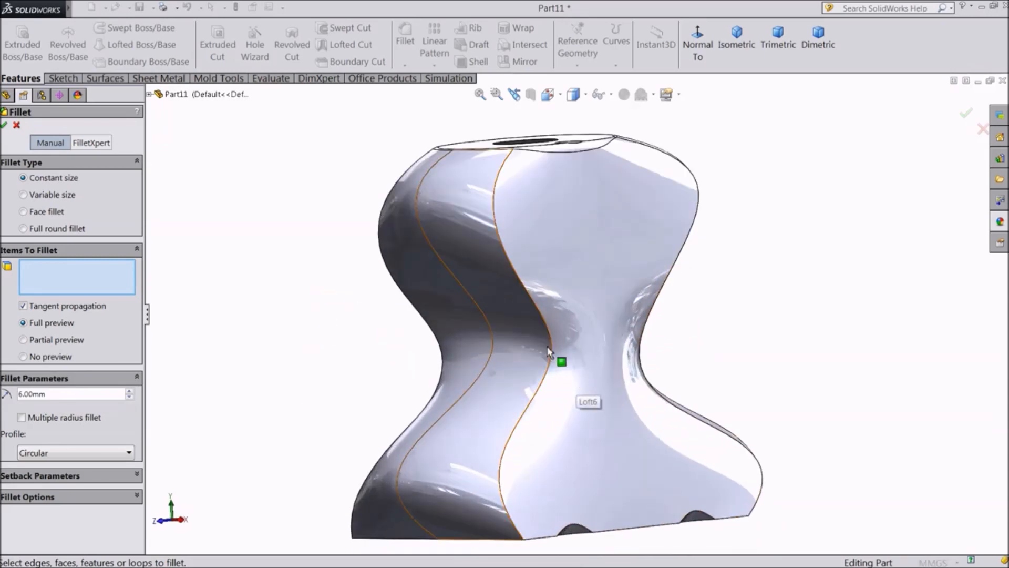
{"action": "left_click", "coordinate": [552, 360]}
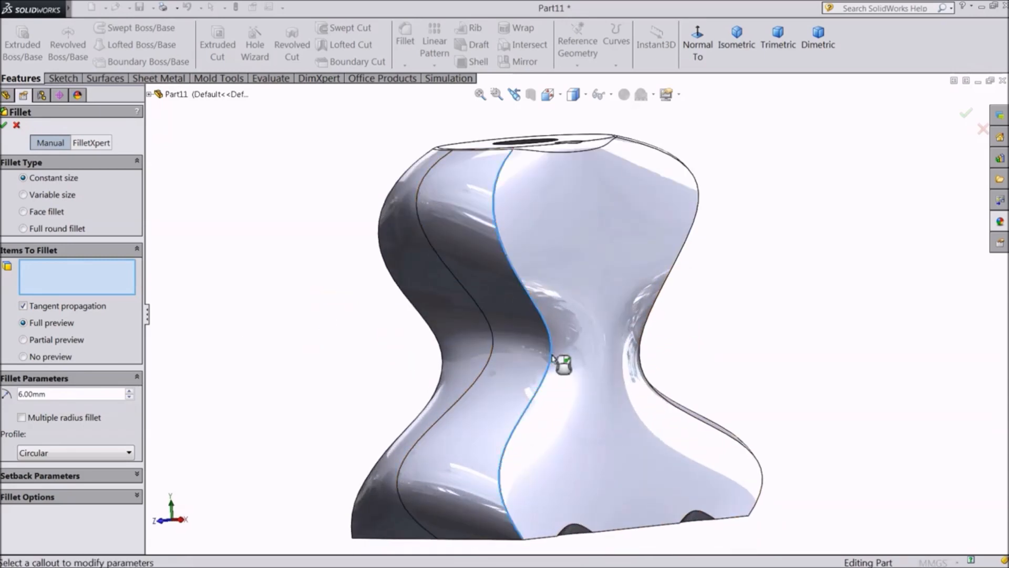
{"action": "middle_click_drag", "start_coordinate": [556, 294], "coordinate": [713, 328]}
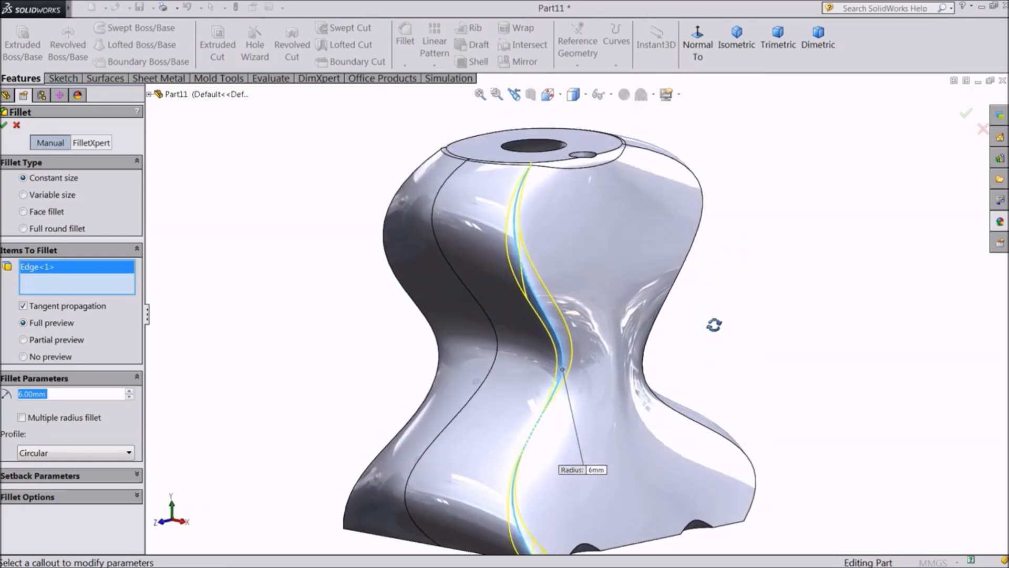
{"action": "left_click", "coordinate": [4, 126]}
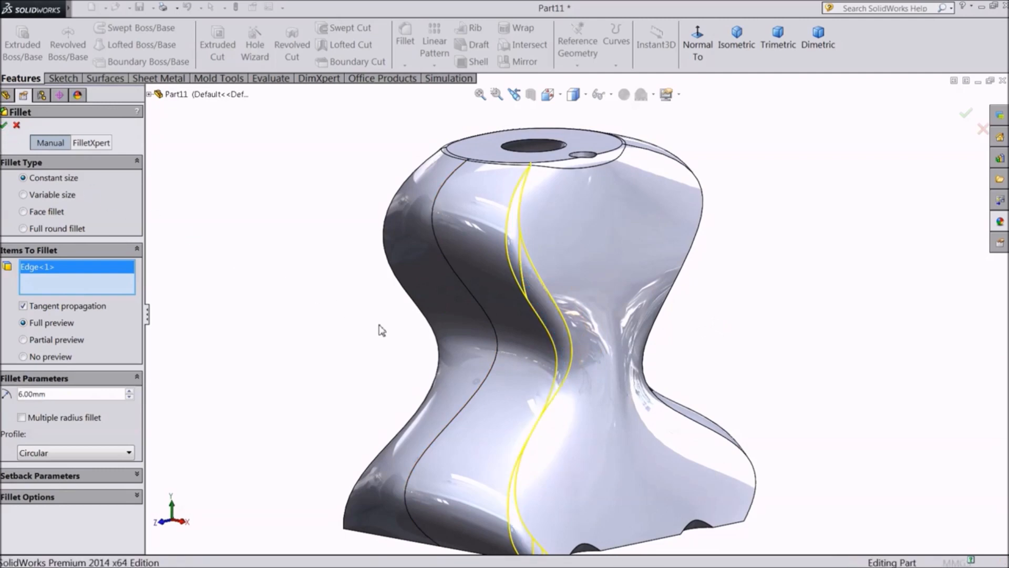
Step: Fillet the underside's side edge and its tangent edges with a 6 mm constant size radius
{"action": "middle_click_drag", "start_coordinate": [337, 325], "coordinate": [339, 175]}
{"action": "middle_click_drag", "start_coordinate": [315, 289], "coordinate": [314, 210]}
{"action": "scroll", "coordinate": [306, 278], "scroll_direction": "up", "scroll_amount": 3}
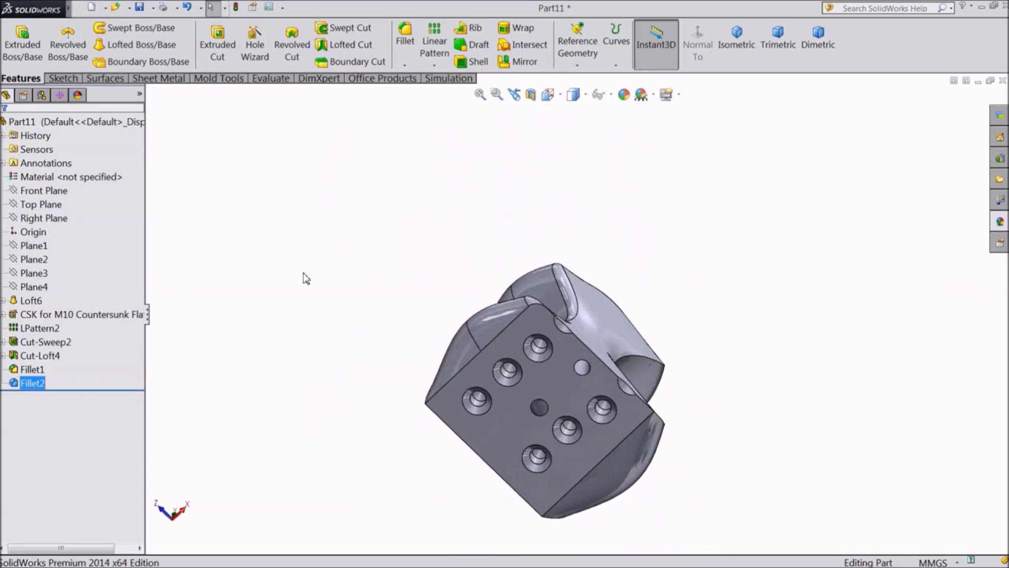
{"action": "scroll", "coordinate": [697, 510], "scroll_direction": "down", "scroll_amount": 3}
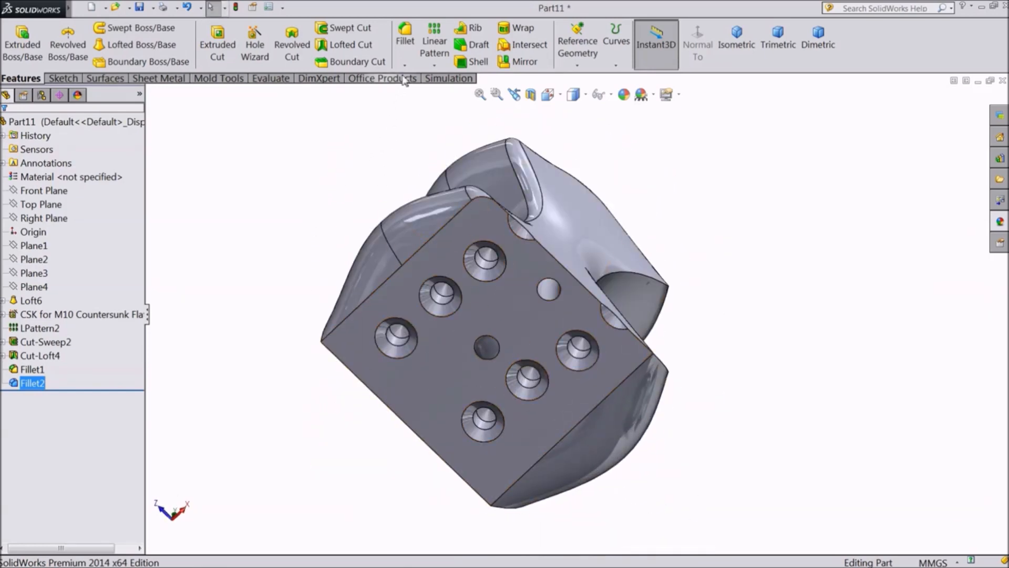
{"action": "left_click", "coordinate": [406, 50]}
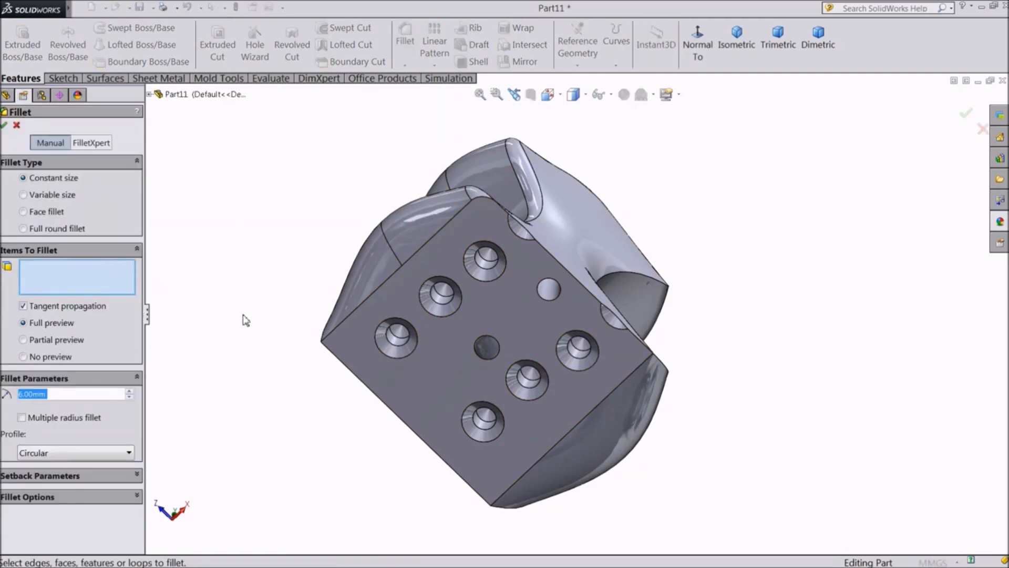
{"action": "left_click", "coordinate": [338, 326]}
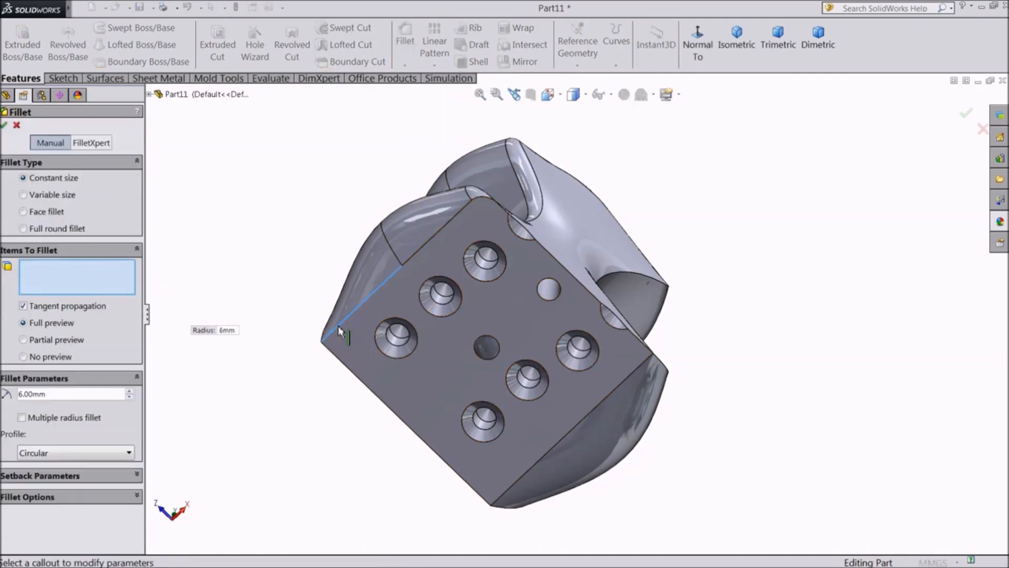
{"action": "left_click", "coordinate": [338, 327]}
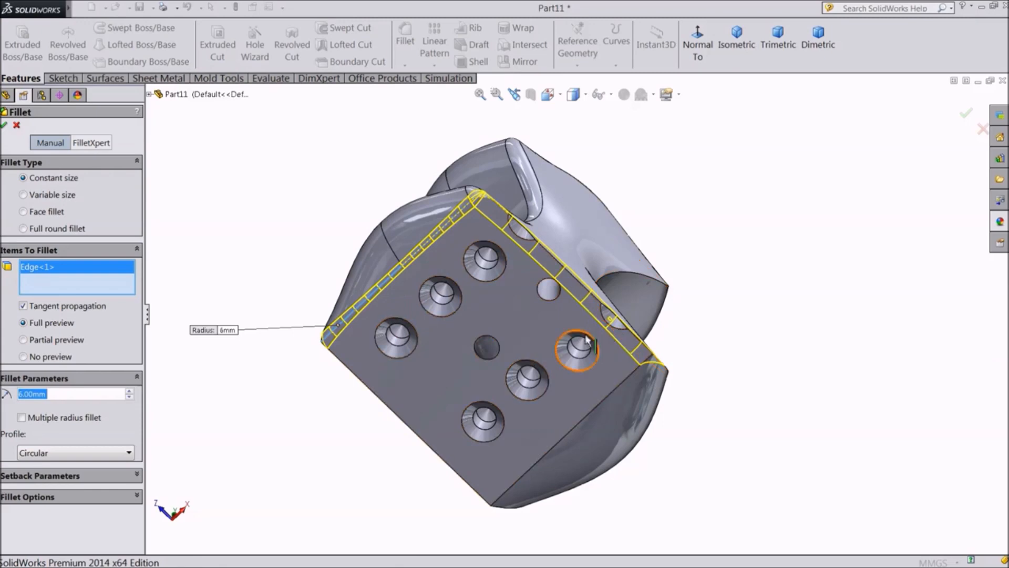
{"action": "middle_click_drag", "start_coordinate": [698, 321], "coordinate": [701, 288]}
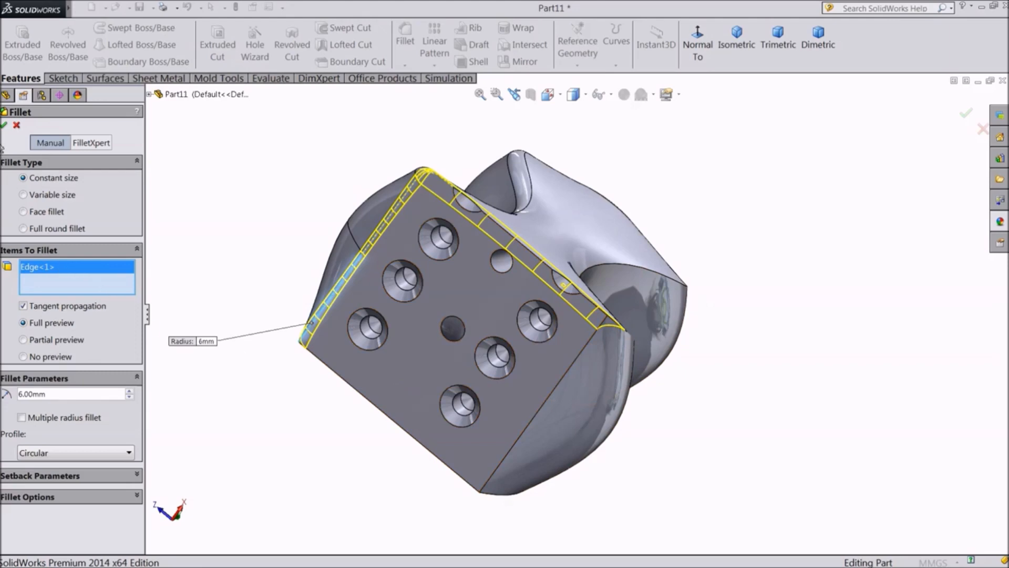
{"action": "left_click", "coordinate": [4, 126]}
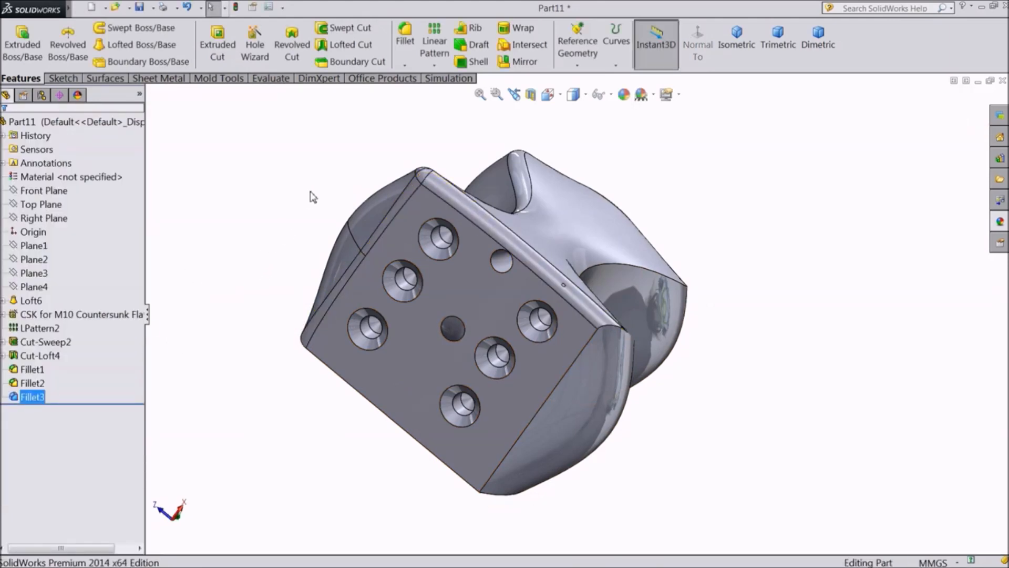
{"action": "scroll", "coordinate": [343, 202], "scroll_direction": "up", "scroll_amount": 2}
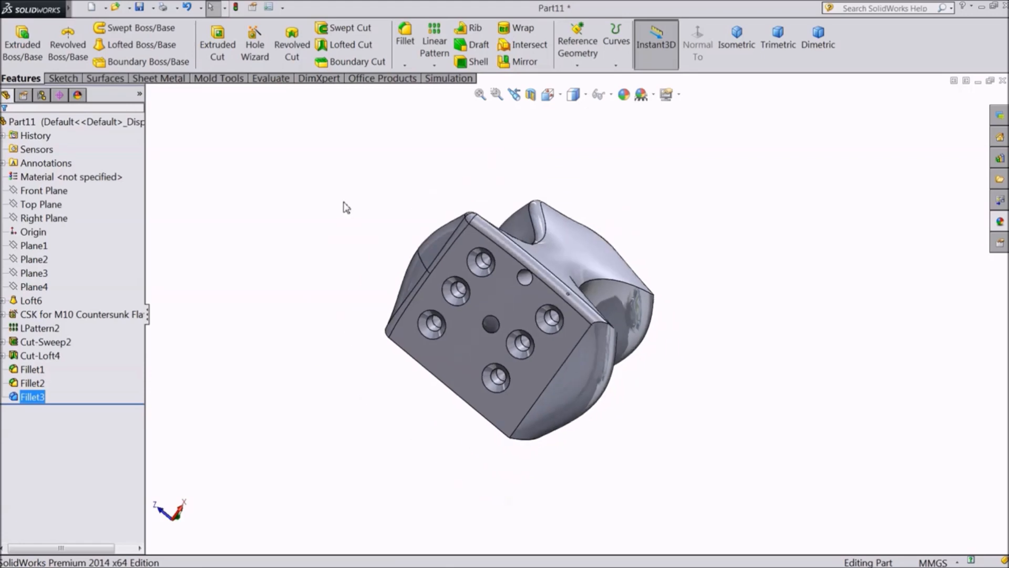
{"action": "middle_click_drag", "start_coordinate": [464, 152], "coordinate": [465, 309]}
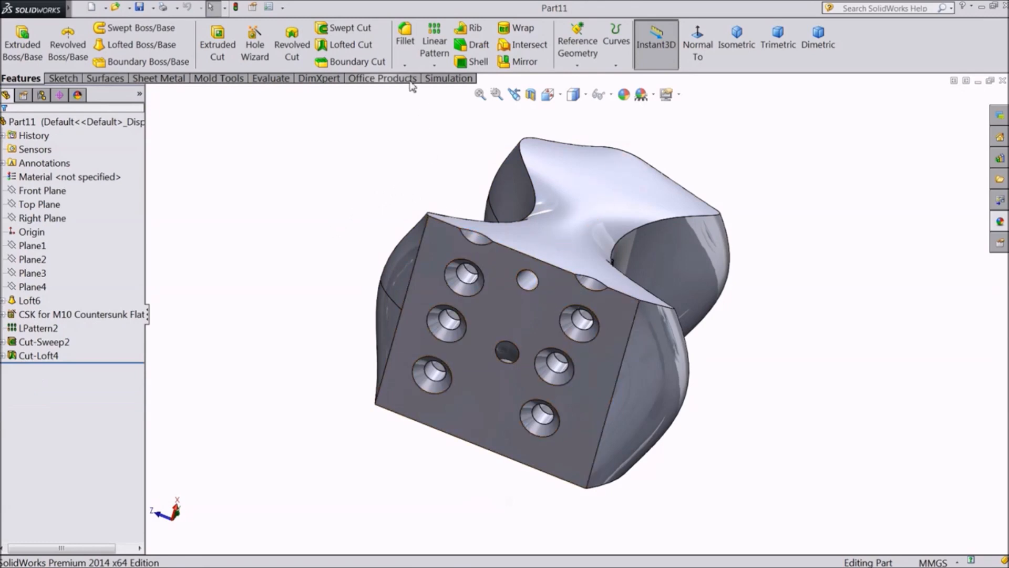
Step: Set up a face fillet with a radial 6 mm radius and circular profile
{"action": "left_click", "coordinate": [404, 55]}
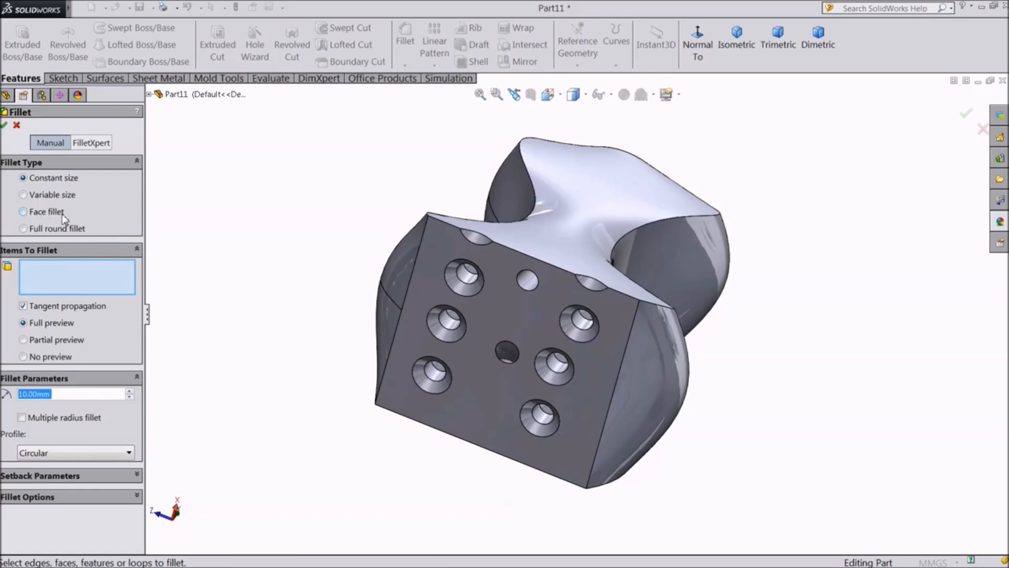
{"action": "left_click", "coordinate": [23, 212]}
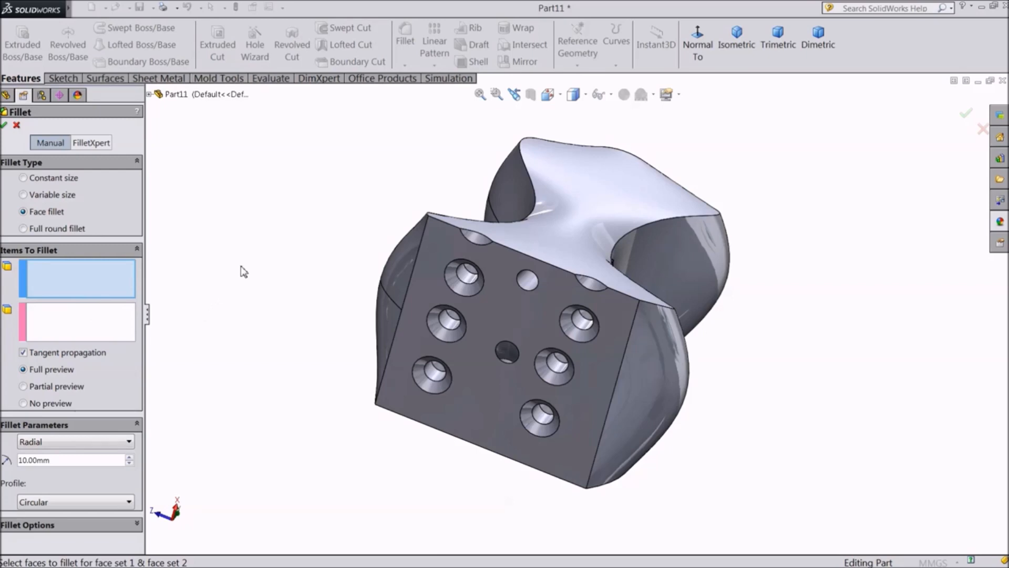
{"action": "middle_click_drag", "start_coordinate": [297, 235], "coordinate": [268, 238]}
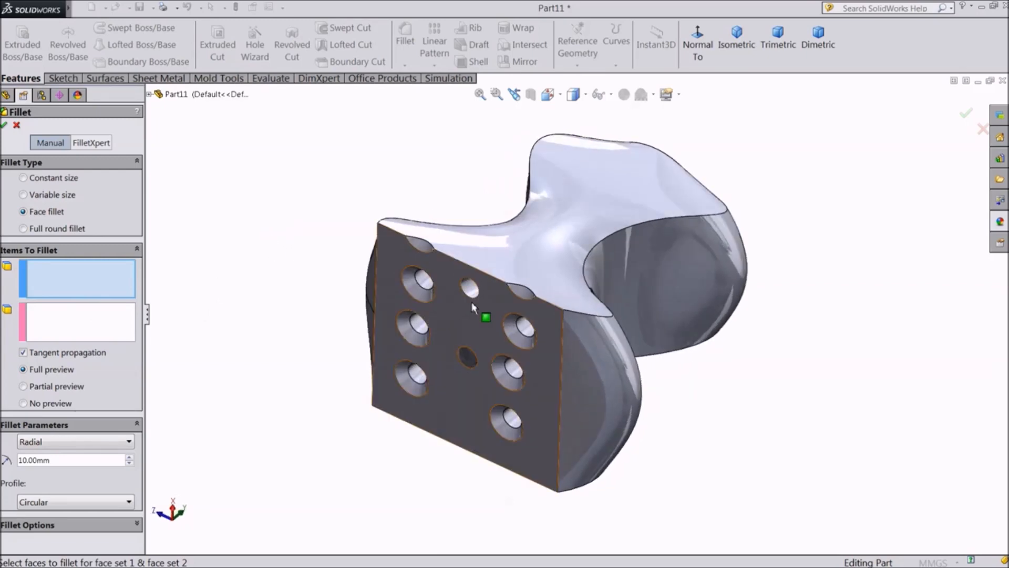
{"action": "scroll", "coordinate": [472, 302], "scroll_direction": "down", "scroll_amount": 3}
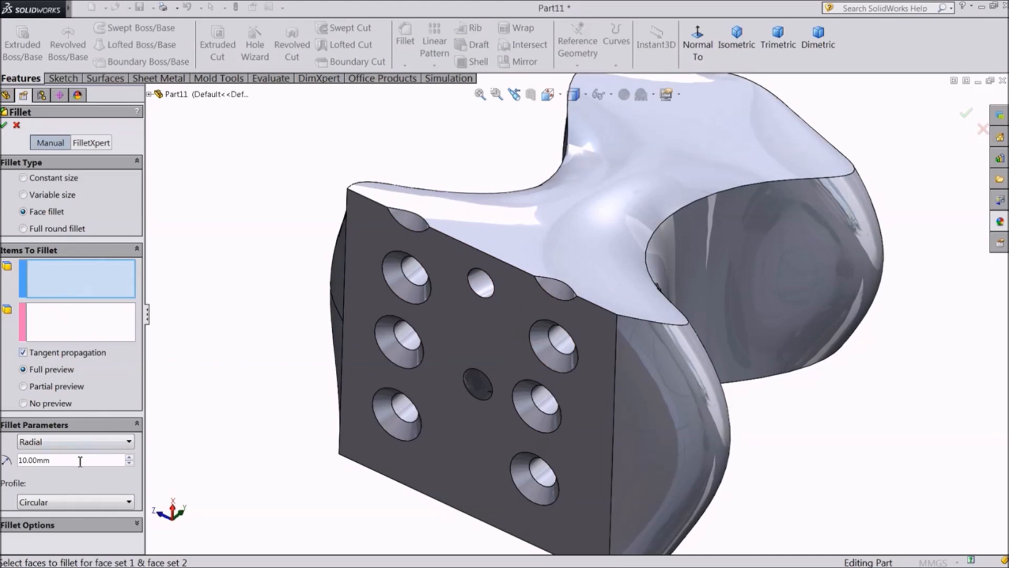
{"action": "left_click_drag", "start_coordinate": [60, 463], "coordinate": [7, 462]}
{"action": "type", "text": "6"}
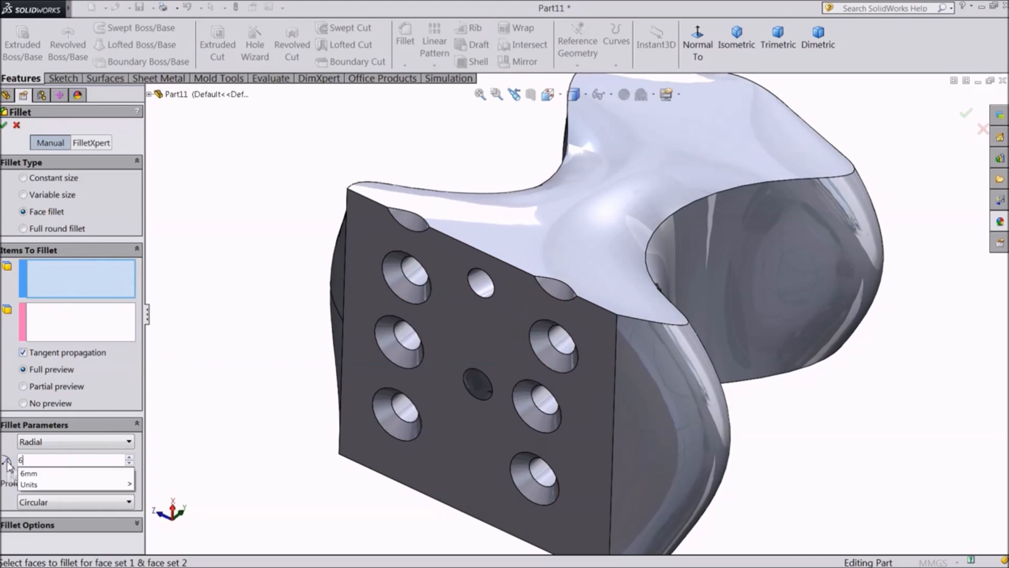
{"action": "key", "text": "Return"}
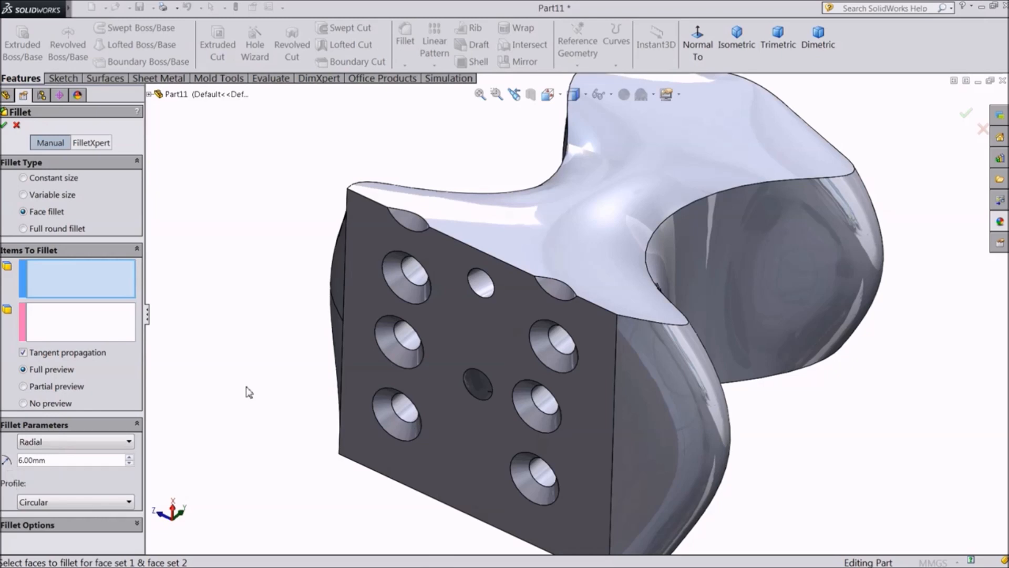
Step: Assign the flat face with the countersunk holes to the first face set and the adjoining broad curved face to the second
{"action": "left_click", "coordinate": [468, 331]}
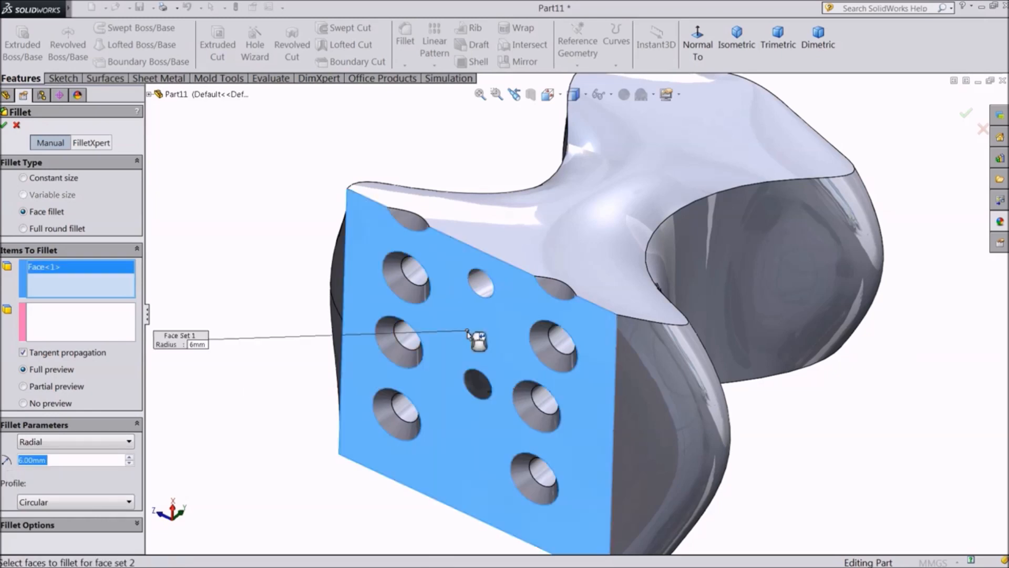
{"action": "left_click", "coordinate": [62, 329]}
{"action": "left_click", "coordinate": [530, 257]}
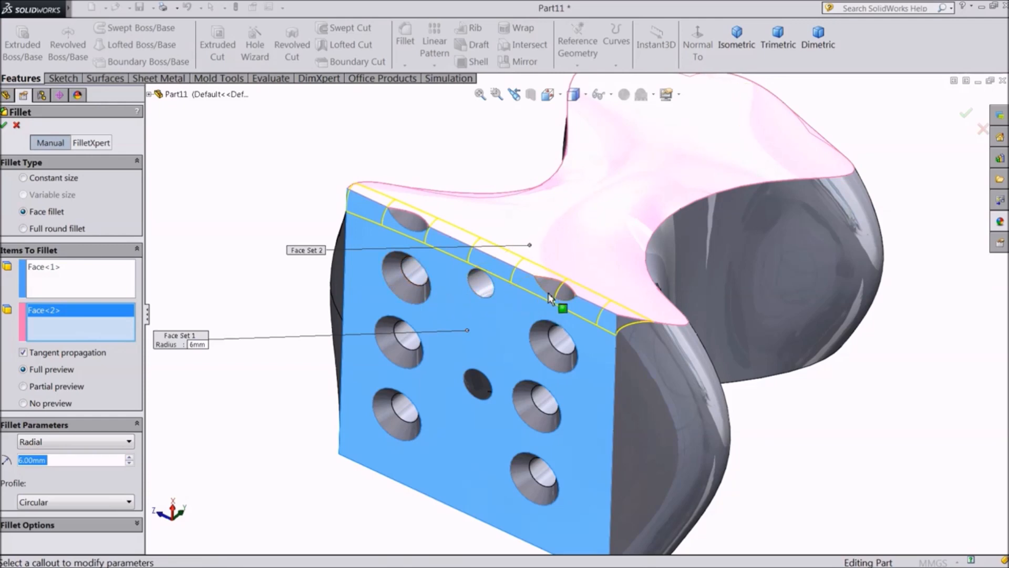
Step: Add the adjoining curved side face and the opposite broad curved face to the second face set
{"action": "scroll", "coordinate": [469, 267], "scroll_direction": "up", "scroll_amount": 4}
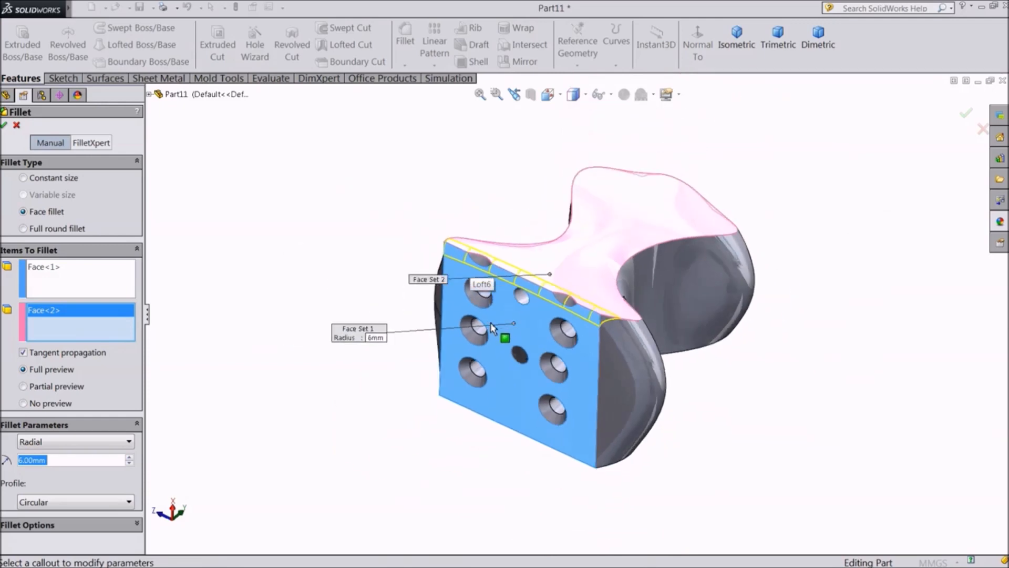
{"action": "middle_click_drag", "start_coordinate": [725, 412], "coordinate": [694, 365]}
{"action": "scroll", "coordinate": [549, 326], "scroll_direction": "down", "scroll_amount": 3}
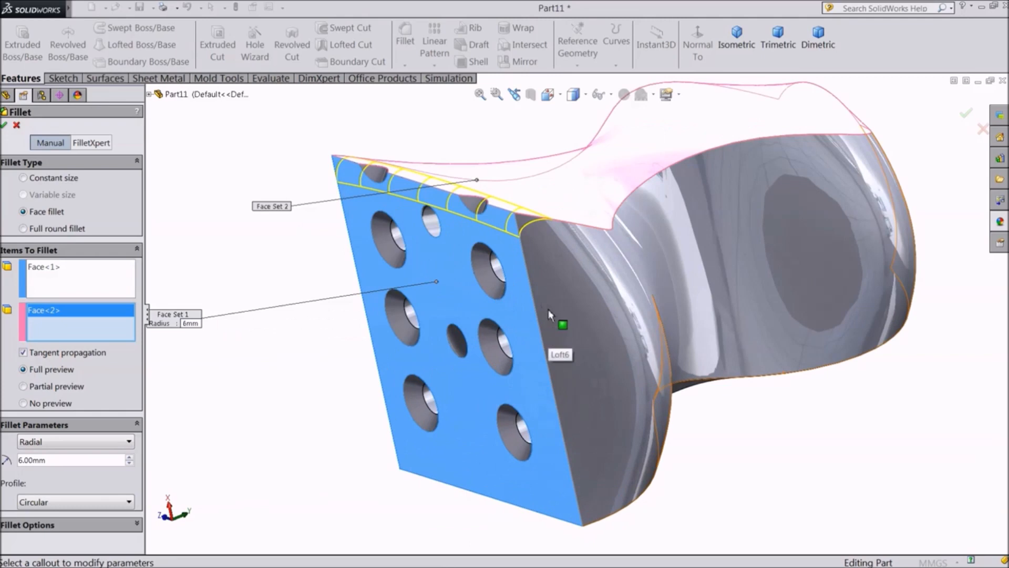
{"action": "left_click", "coordinate": [594, 329]}
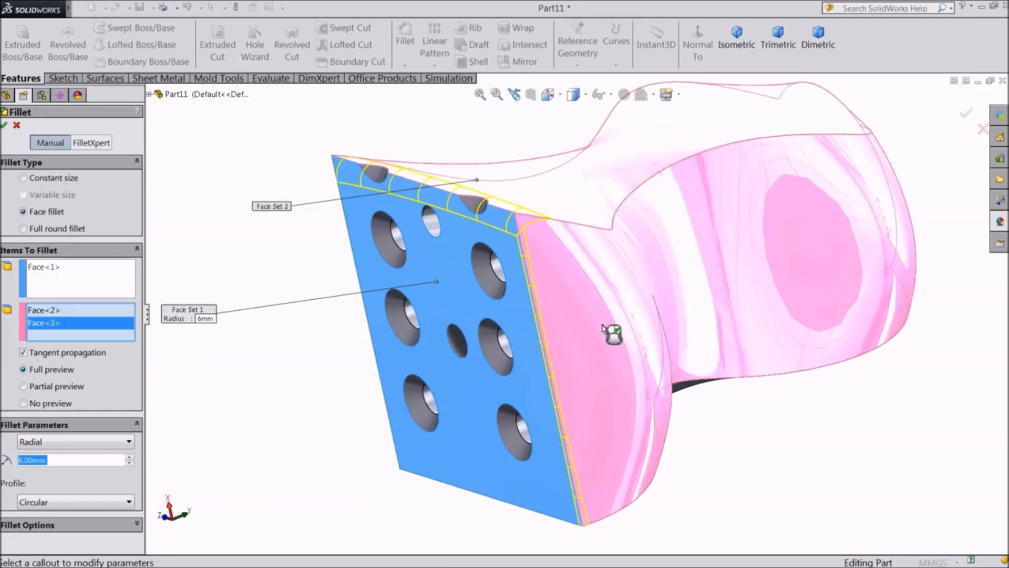
{"action": "scroll", "coordinate": [583, 409], "scroll_direction": "up", "scroll_amount": 3}
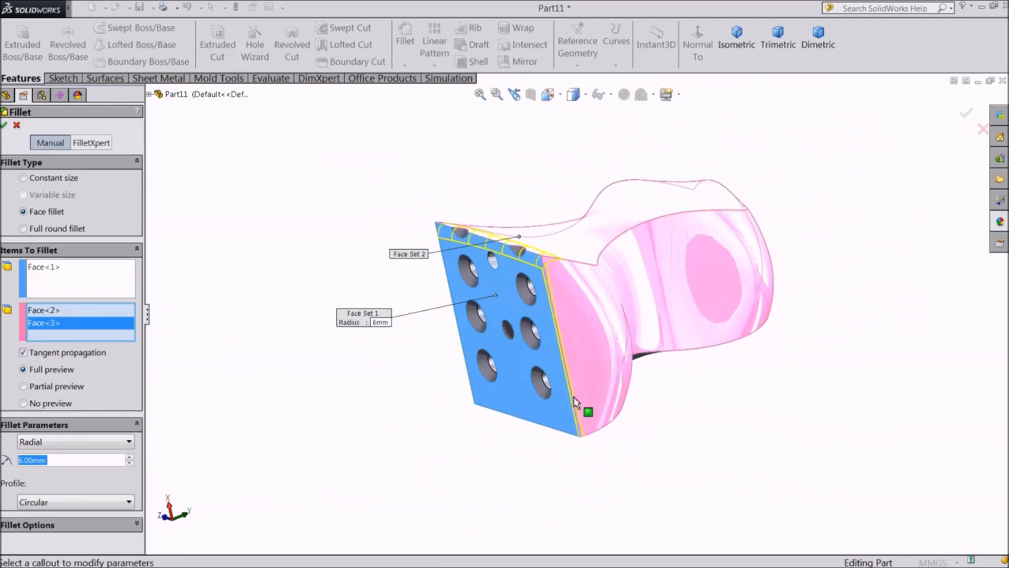
{"action": "middle_click_drag", "start_coordinate": [654, 448], "coordinate": [605, 232]}
{"action": "scroll", "coordinate": [562, 284], "scroll_direction": "down", "scroll_amount": 4}
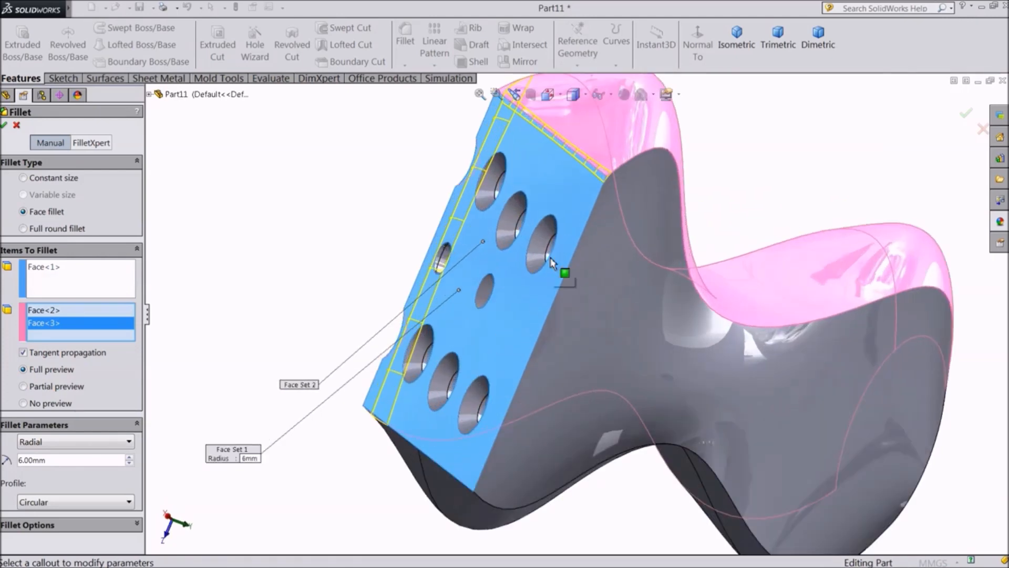
{"action": "left_click", "coordinate": [596, 307]}
Step: Try adding half of the remaining split side face to the second face set, and remove it from the selection
{"action": "scroll", "coordinate": [597, 331], "scroll_direction": "up", "scroll_amount": 3}
{"action": "middle_click_drag", "start_coordinate": [595, 500], "coordinate": [658, 310]}
{"action": "scroll", "coordinate": [646, 294], "scroll_direction": "down", "scroll_amount": 3}
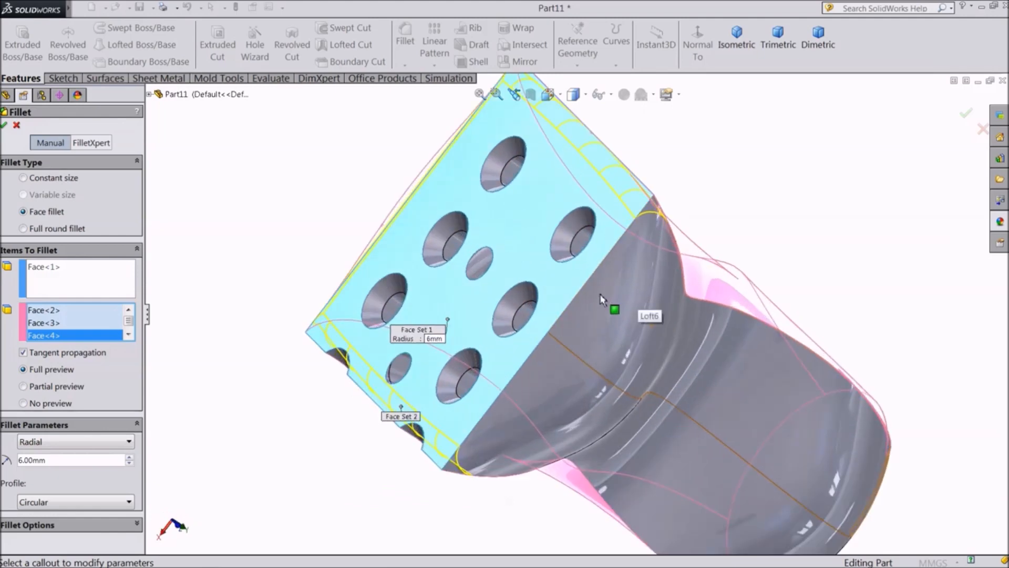
{"action": "left_click", "coordinate": [627, 312]}
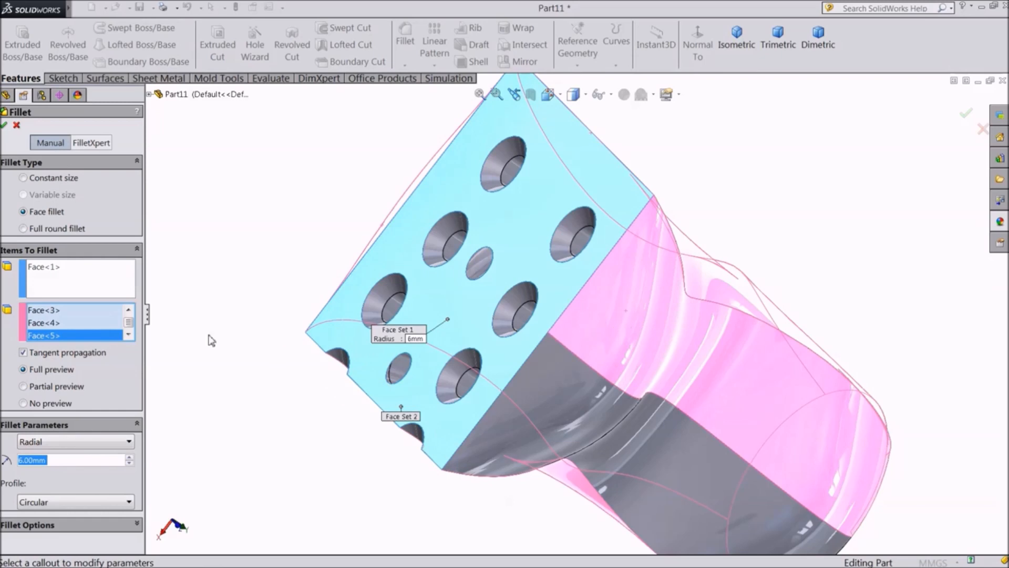
{"action": "left_click", "coordinate": [127, 335]}
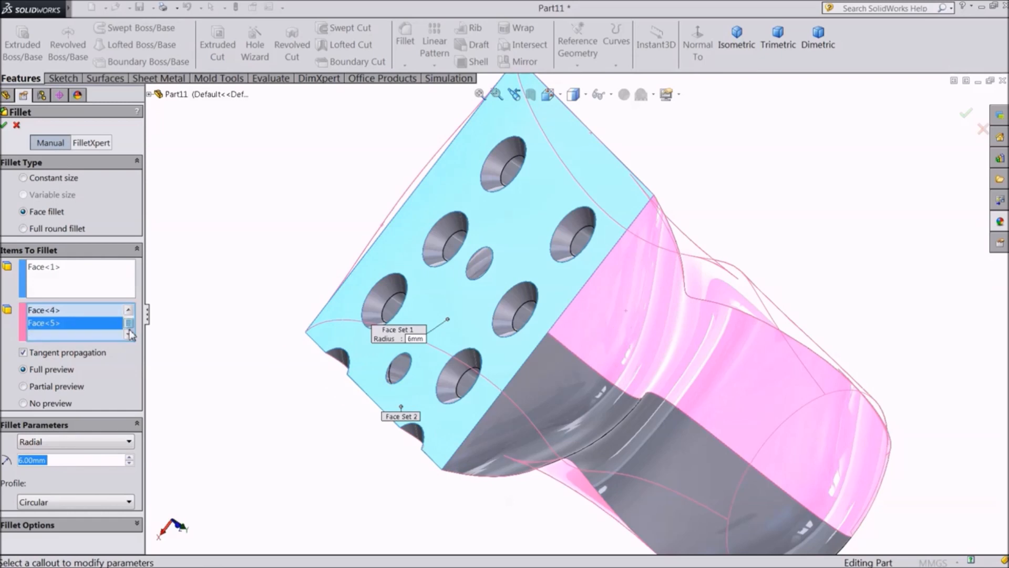
{"action": "right_click", "coordinate": [44, 330]}
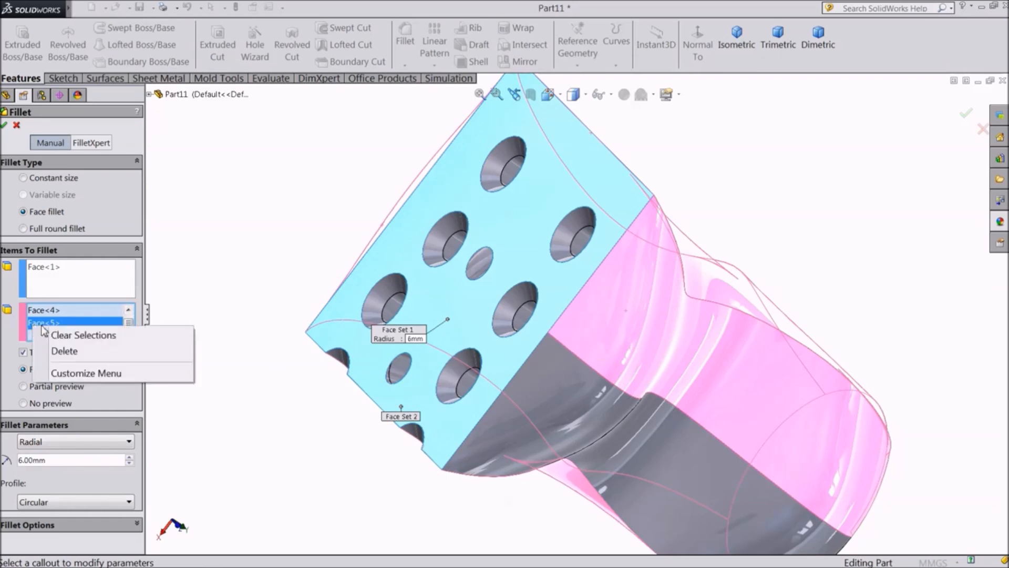
{"action": "left_click", "coordinate": [68, 353]}
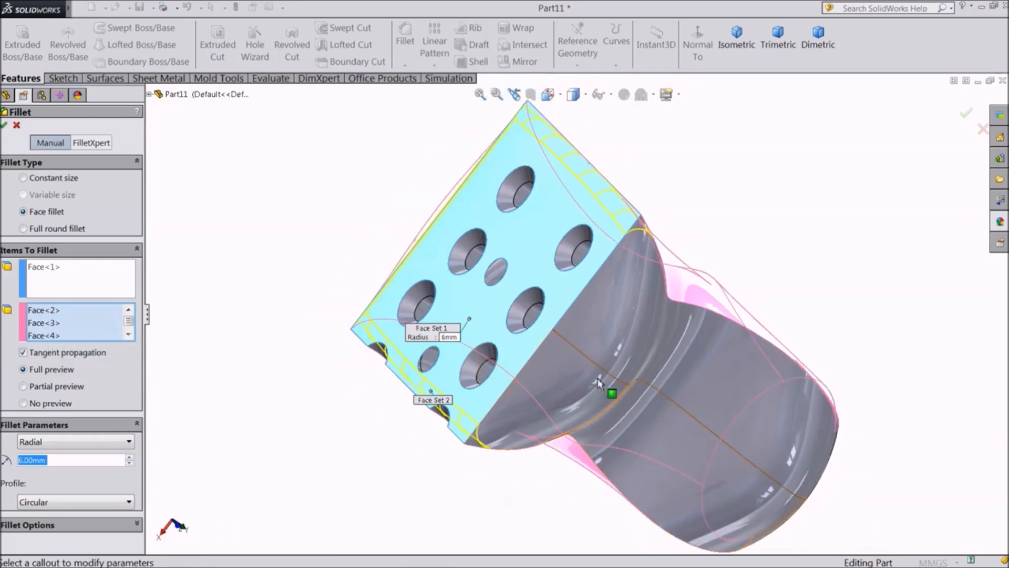
Step: Check the preview around the flat holed face and create the 6 mm face fillet along its three adjoining faces
{"action": "middle_click_drag", "start_coordinate": [469, 385], "coordinate": [735, 320]}
{"action": "middle_click_drag", "start_coordinate": [608, 349], "coordinate": [629, 212]}
{"action": "scroll", "coordinate": [581, 361], "scroll_direction": "down", "scroll_amount": 3}
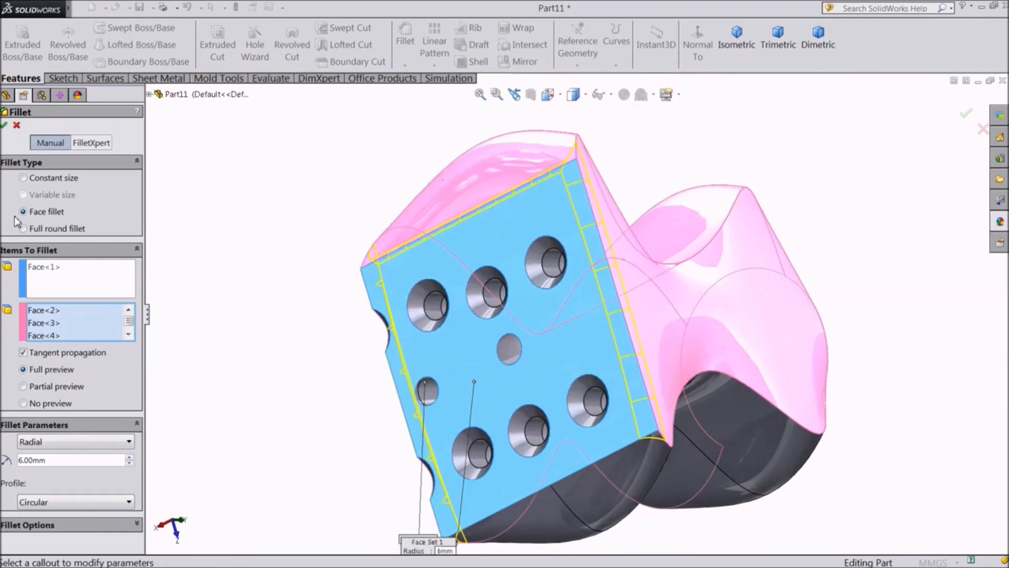
{"action": "scroll", "coordinate": [319, 317], "scroll_direction": "up", "scroll_amount": 2}
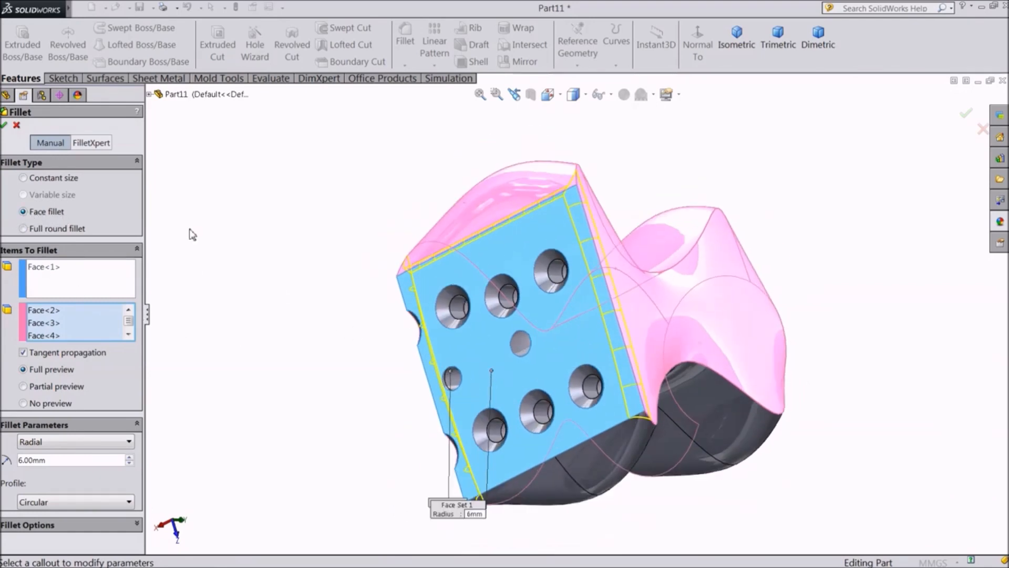
{"action": "key", "text": "Return"}
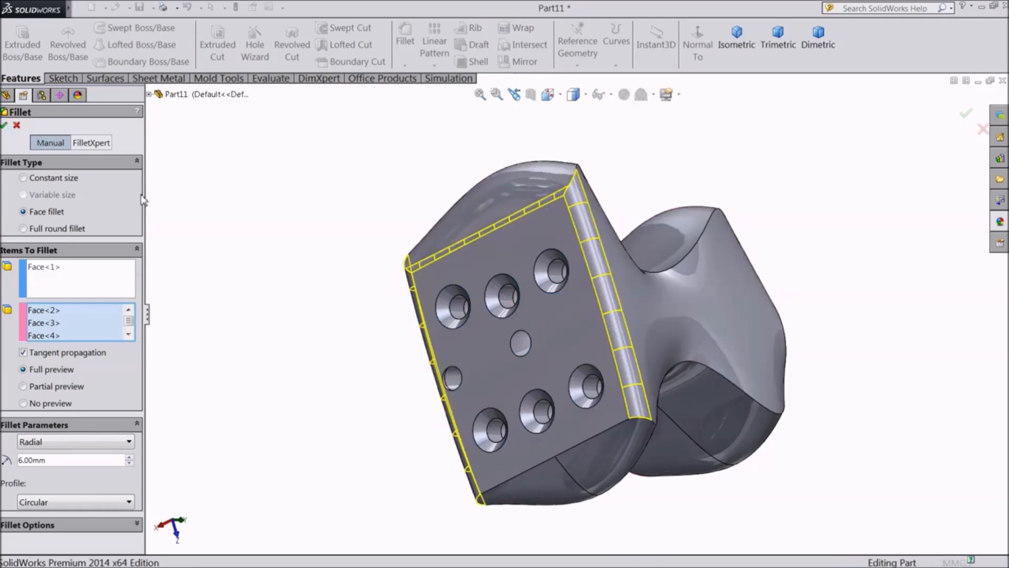
Step: Start a variable size fillet on the unrounded curved vertical edge between the broad front face and the side face
{"action": "middle_click_drag", "start_coordinate": [346, 223], "coordinate": [401, 227]}
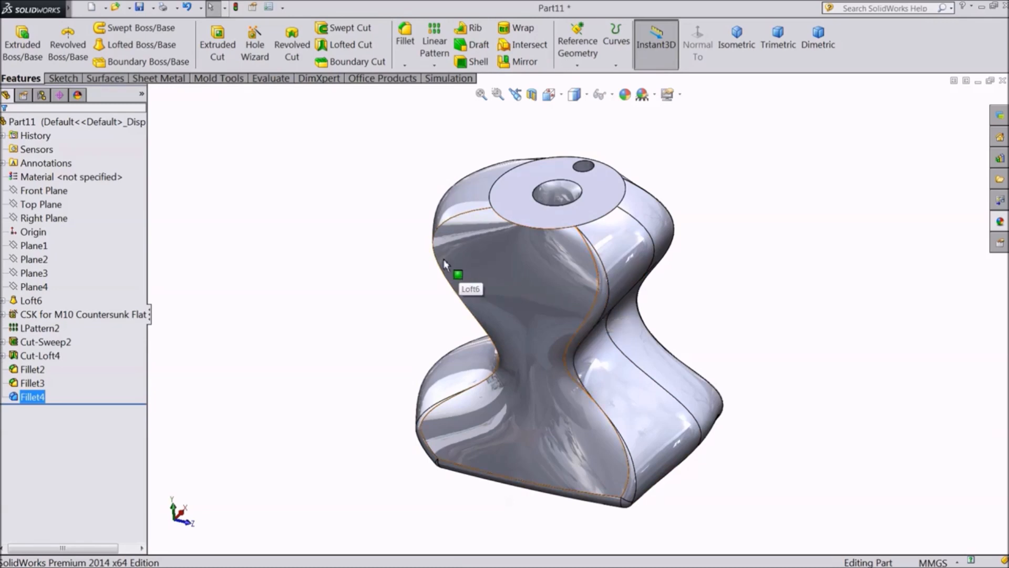
{"action": "left_click", "coordinate": [408, 53]}
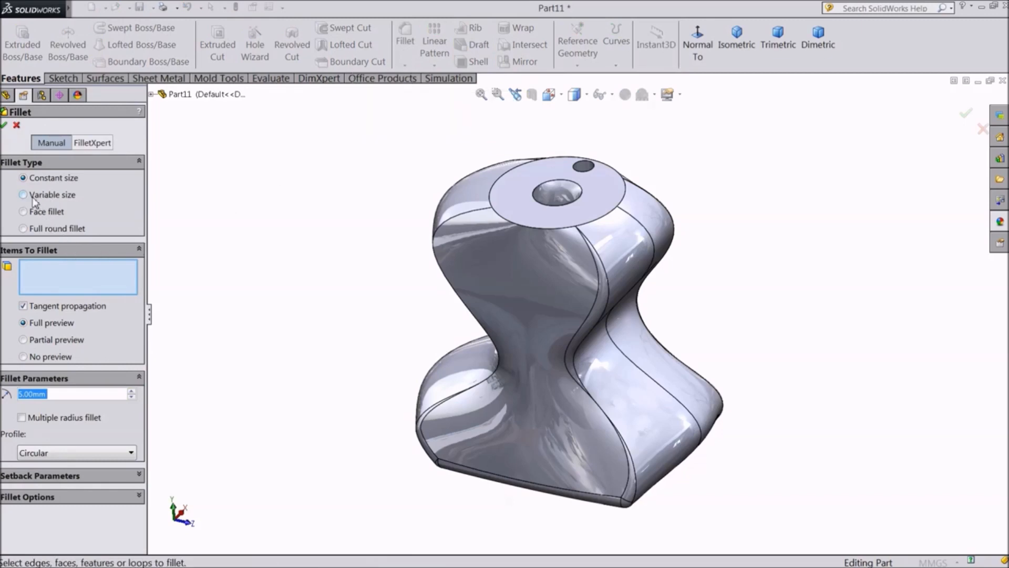
{"action": "left_click", "coordinate": [23, 195]}
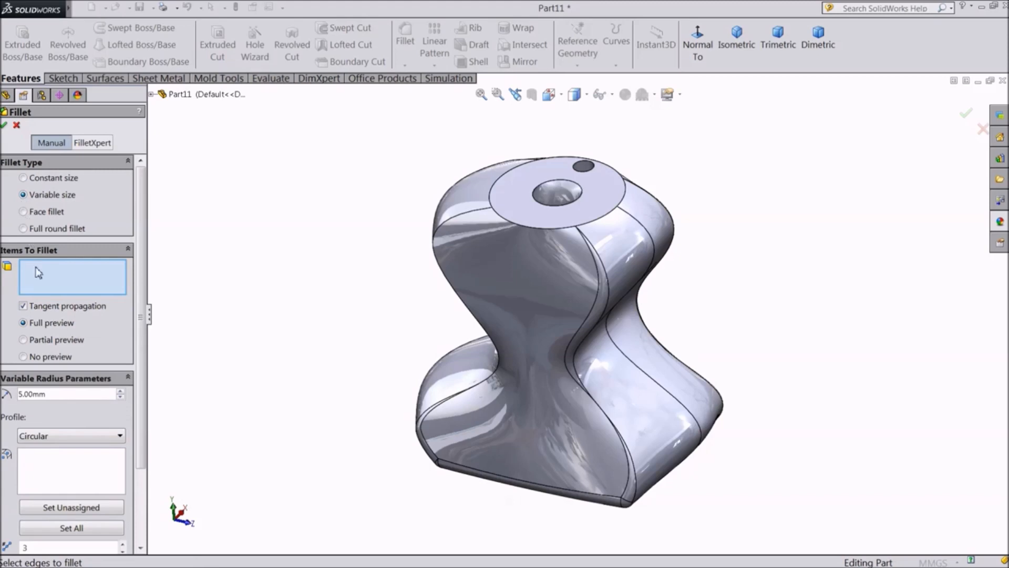
{"action": "middle_click_drag", "start_coordinate": [387, 322], "coordinate": [617, 318]}
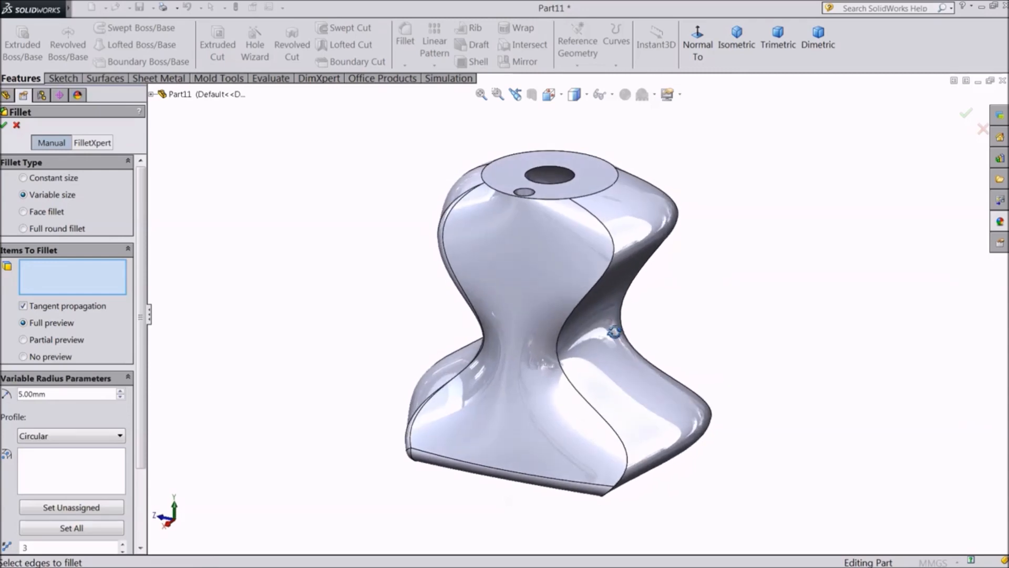
{"action": "scroll", "coordinate": [559, 351], "scroll_direction": "down", "scroll_amount": 2}
{"action": "left_click", "coordinate": [558, 353]}
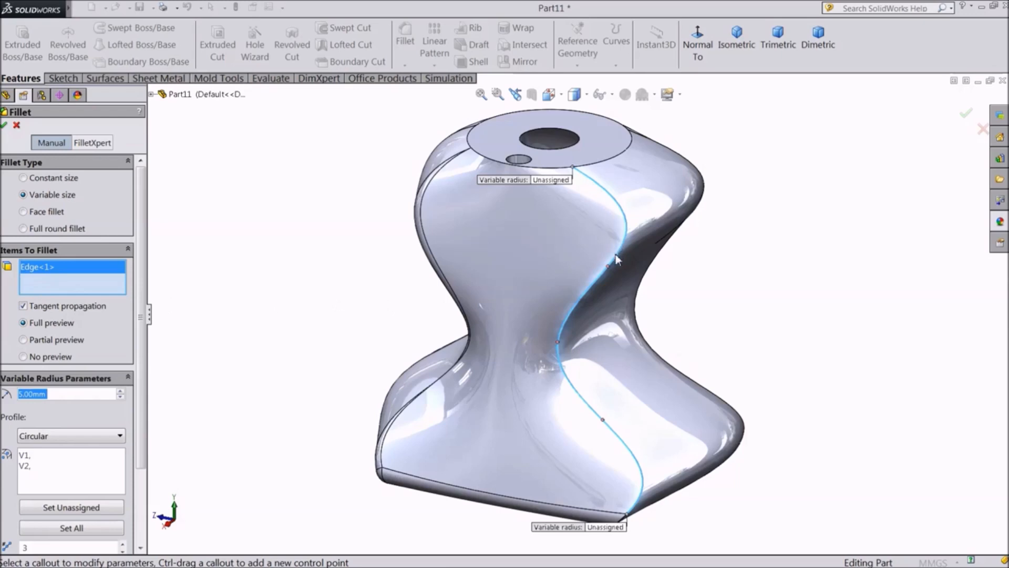
Step: Set the variable radius at the selected edge's lower end to 10 mm, and reduce it to 5 mm
{"action": "scroll", "coordinate": [611, 266], "scroll_direction": "down", "scroll_amount": 2}
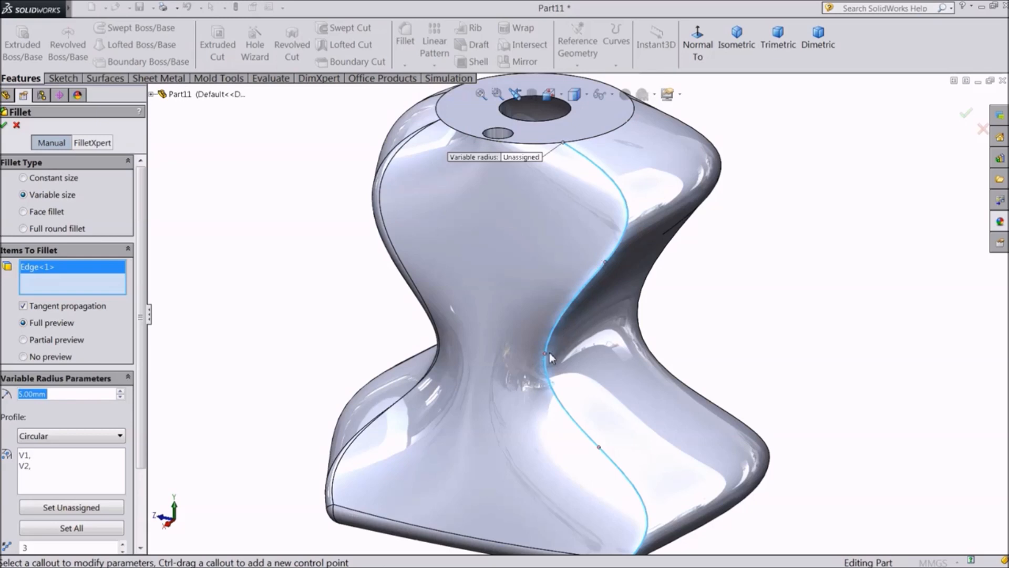
{"action": "scroll", "coordinate": [597, 449], "scroll_direction": "up", "scroll_amount": 1}
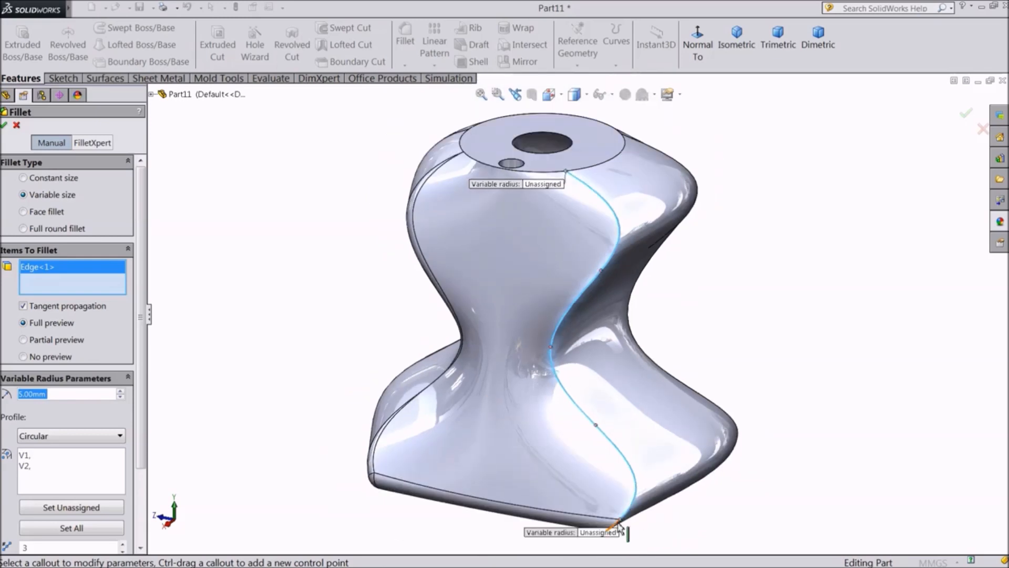
{"action": "scroll", "coordinate": [615, 527], "scroll_direction": "down", "scroll_amount": 1}
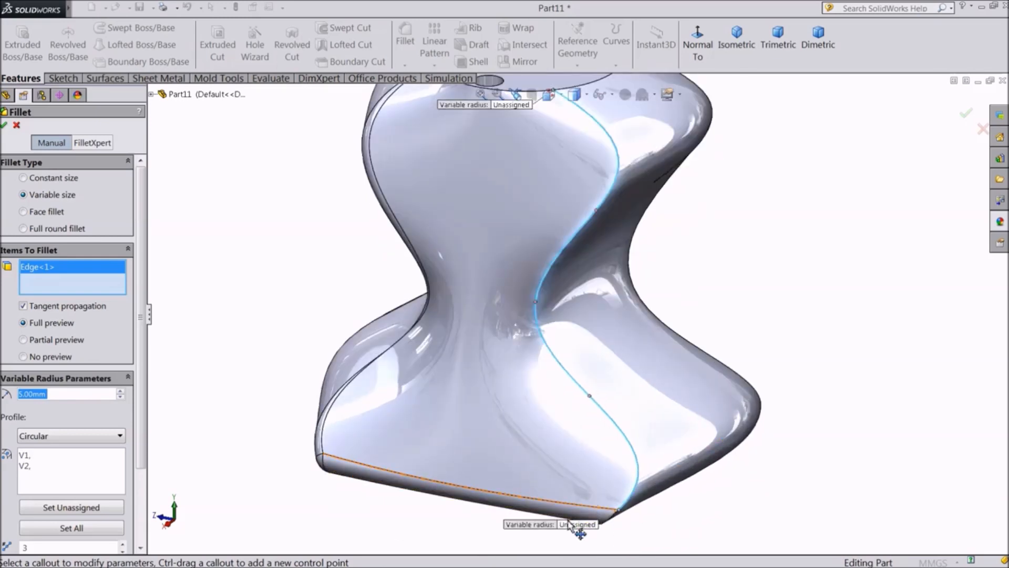
{"action": "scroll", "coordinate": [568, 521], "scroll_direction": "down", "scroll_amount": 1}
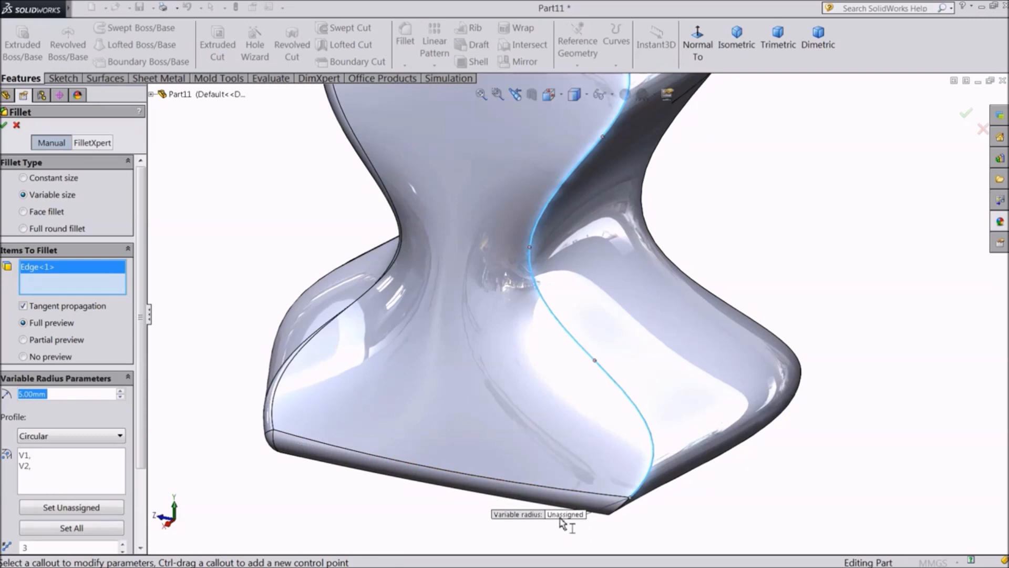
{"action": "left_click", "coordinate": [566, 515]}
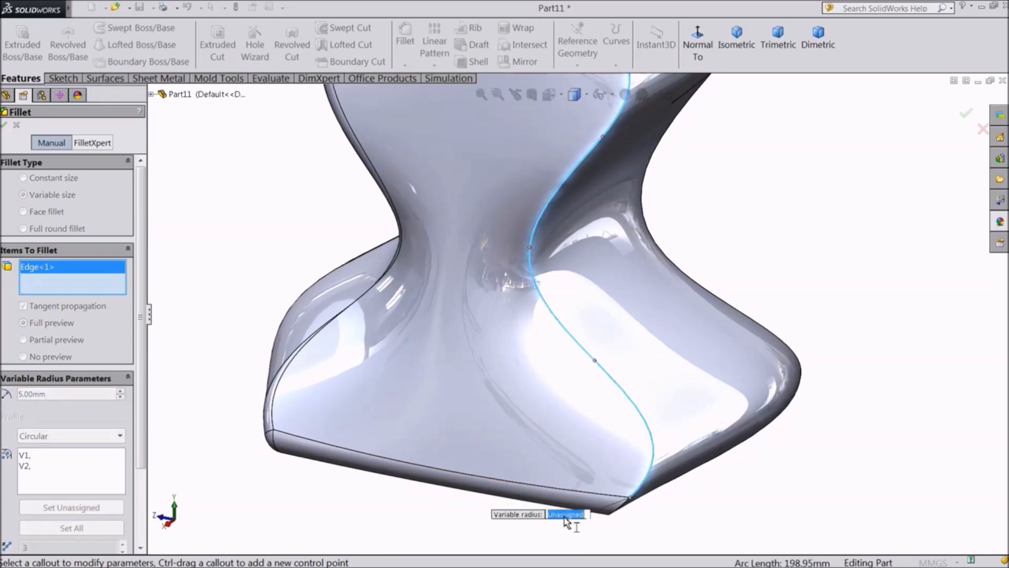
{"action": "type", "text": "10"}
{"action": "key", "text": "Return"}
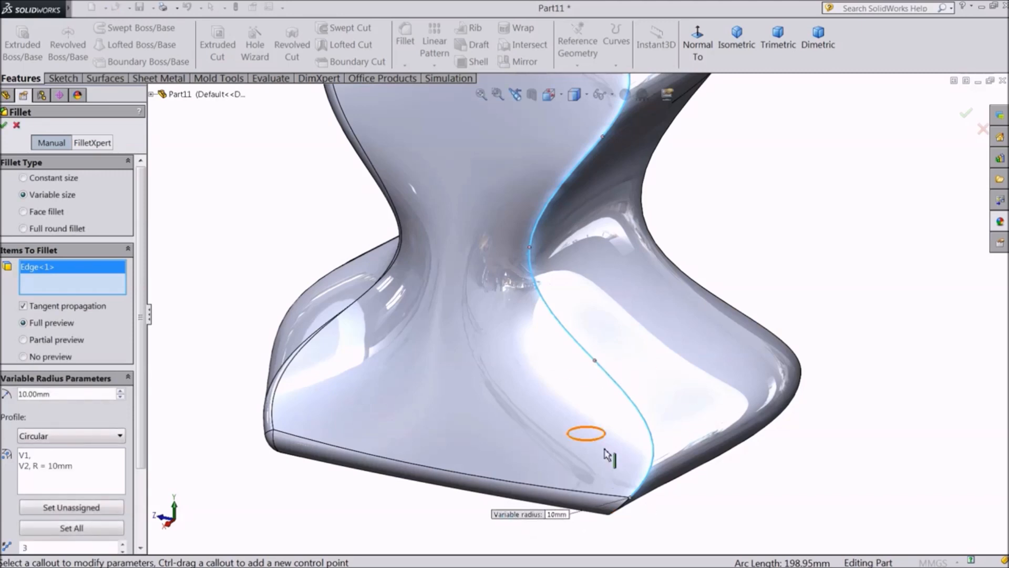
{"action": "left_click", "coordinate": [557, 514]}
{"action": "type", "text": "5"}
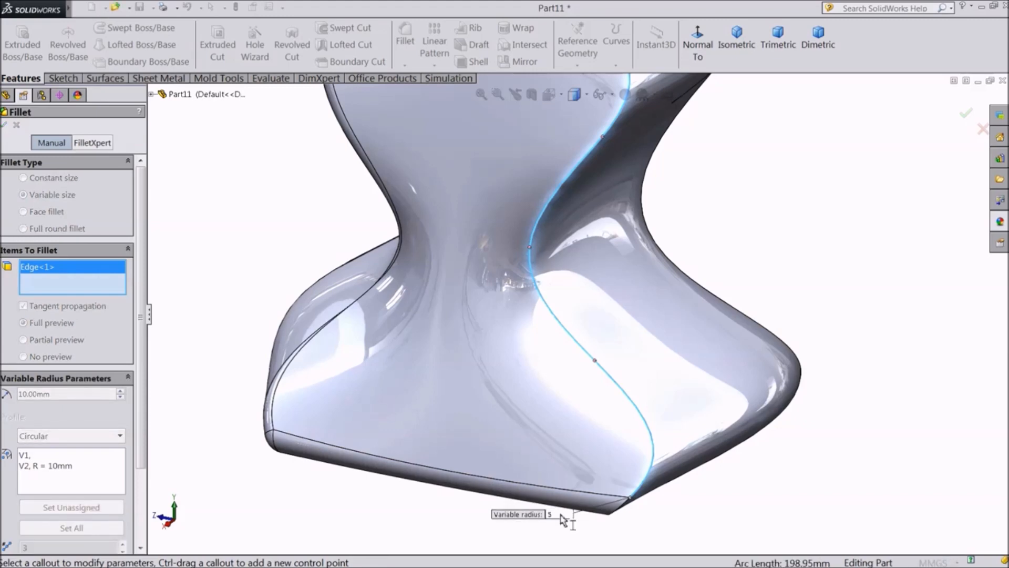
Step: Set the variable radius at the selected edge's 75% and 50% control points to 10 mm
{"action": "left_click", "coordinate": [595, 361]}
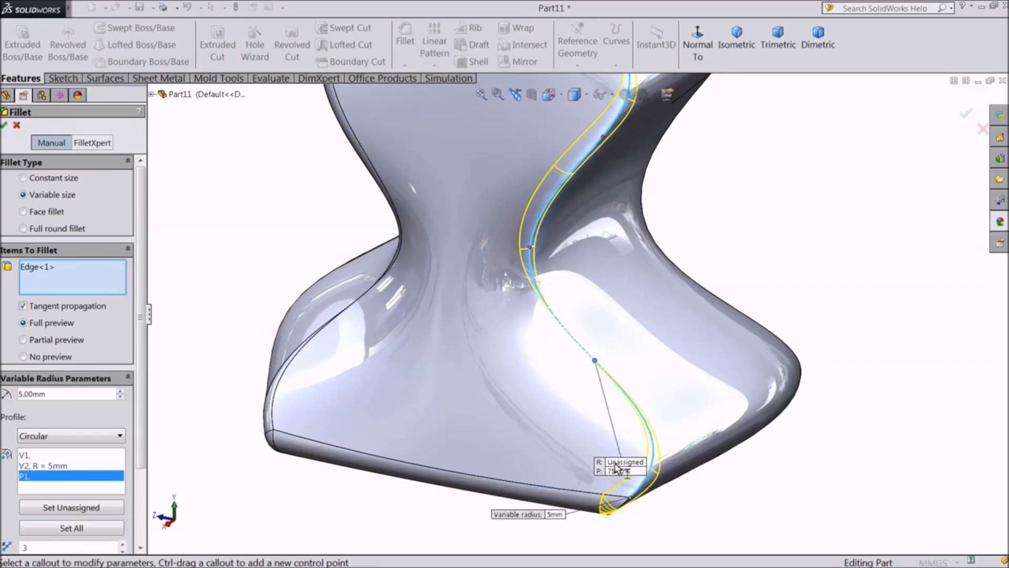
{"action": "left_click", "coordinate": [615, 466]}
{"action": "type", "text": "10"}
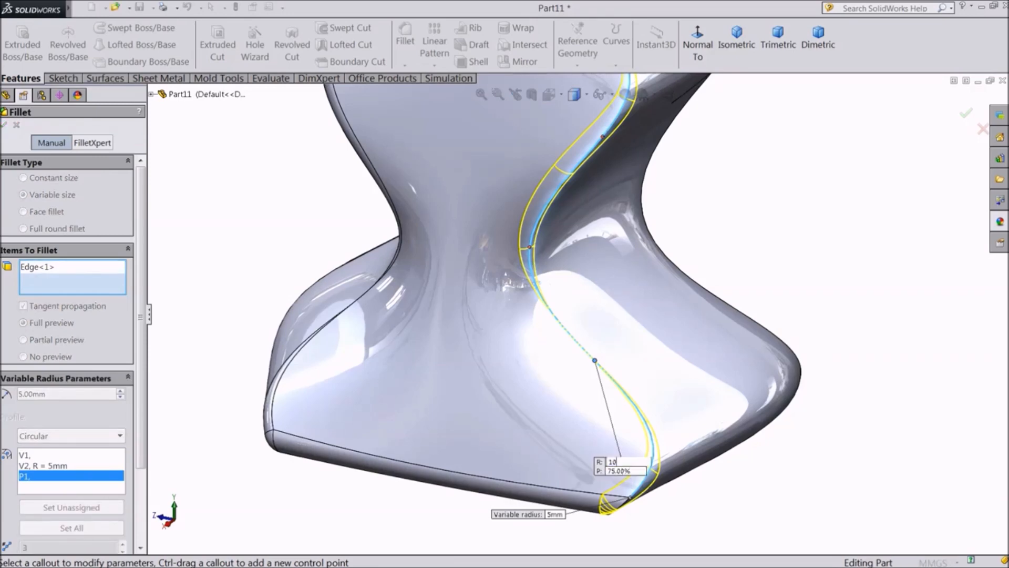
{"action": "left_click", "coordinate": [530, 247]}
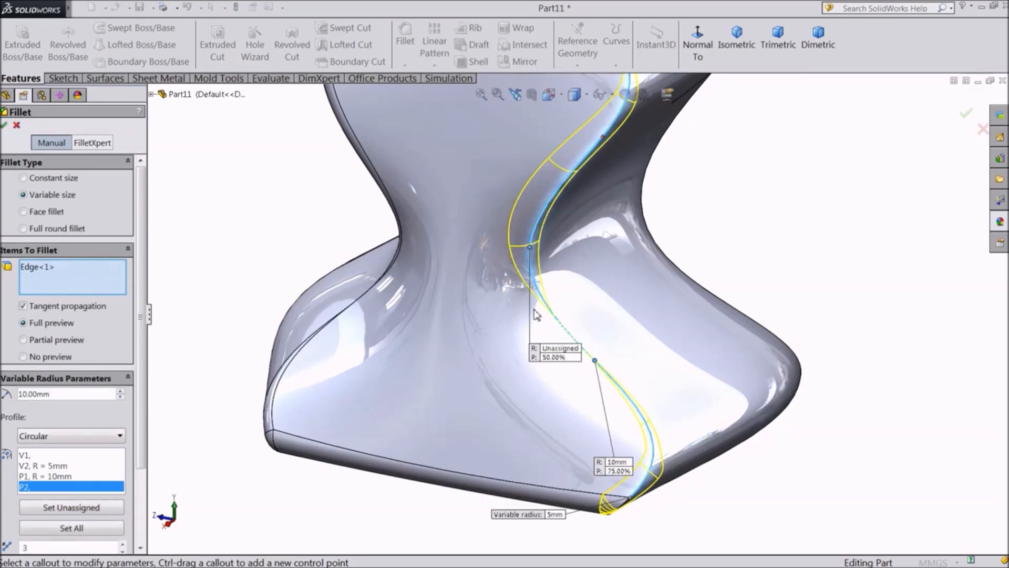
{"action": "left_click", "coordinate": [557, 349]}
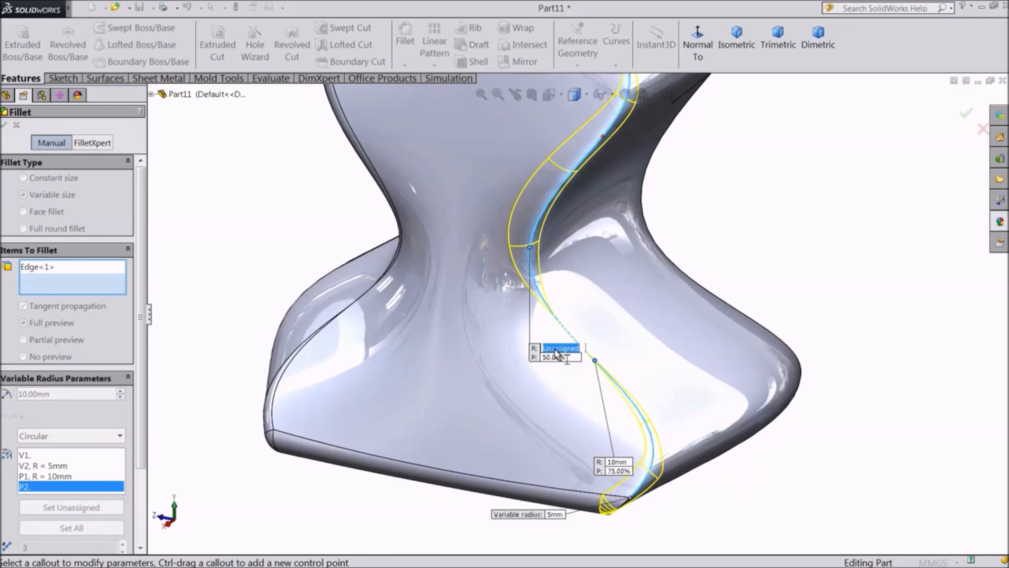
{"action": "type", "text": "10"}
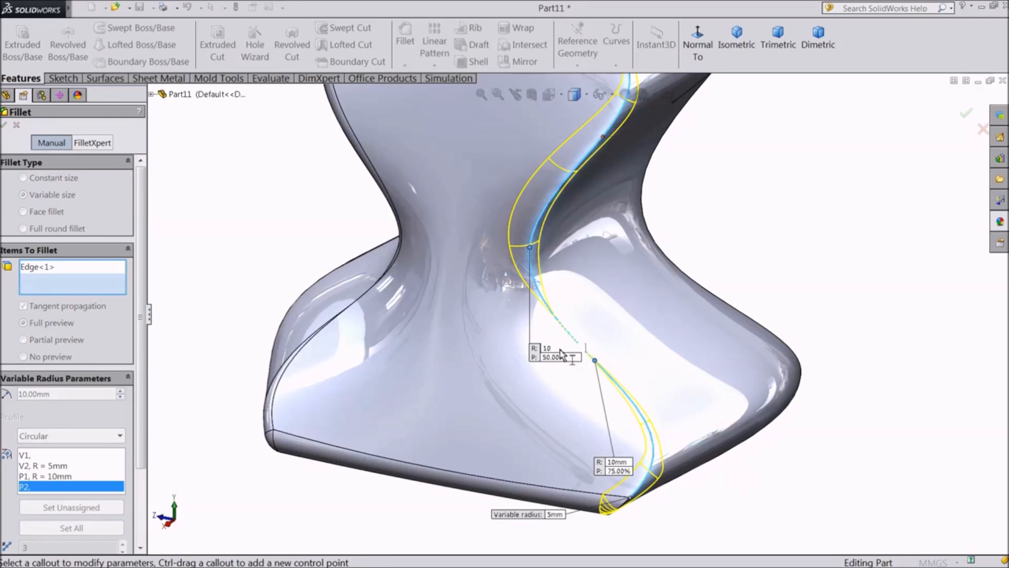
{"action": "key", "text": "Return"}
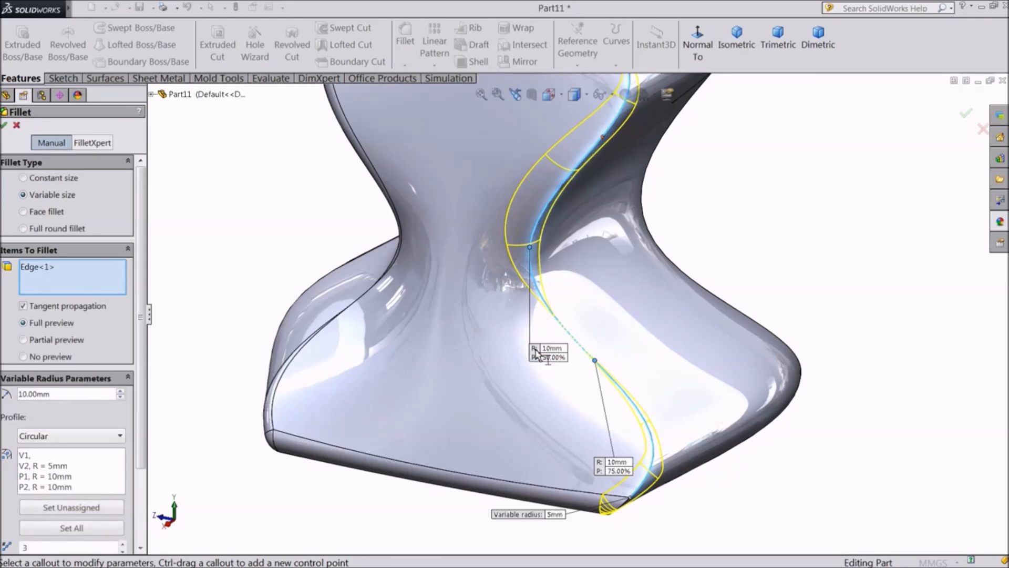
Step: Set the variable radius at the edge's 25% control point to 5 mm
{"action": "scroll", "coordinate": [562, 347], "scroll_direction": "up", "scroll_amount": 3}
{"action": "scroll", "coordinate": [610, 89], "scroll_direction": "down", "scroll_amount": 2}
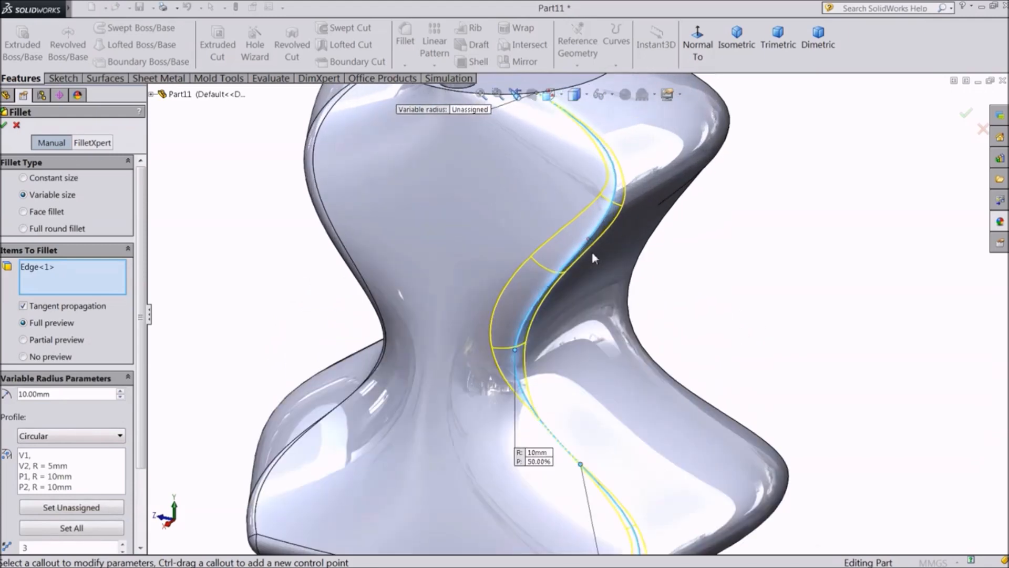
{"action": "left_click", "coordinate": [588, 239]}
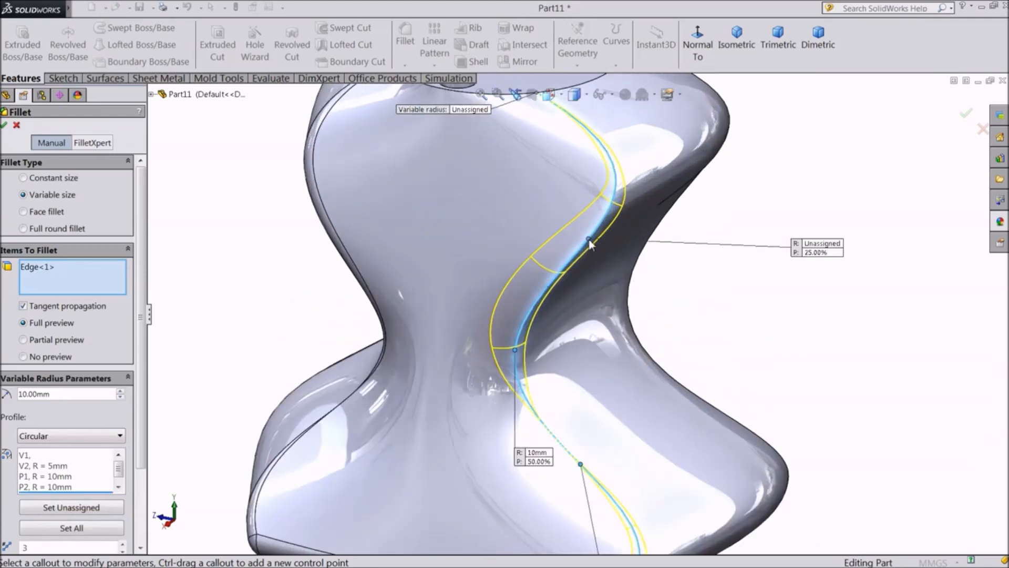
{"action": "left_click", "coordinate": [821, 245]}
{"action": "type", "text": "5"}
{"action": "key", "text": "Return"}
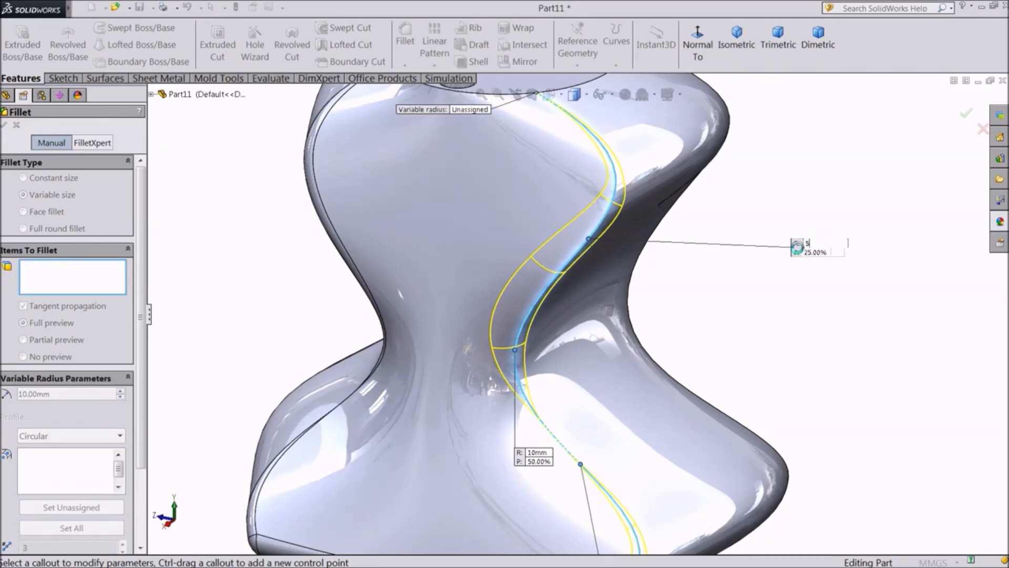
Step: Set the variable radius at the edge's upper end, beside the flat holed face, to 10 mm
{"action": "scroll", "coordinate": [647, 241], "scroll_direction": "up", "scroll_amount": 2}
{"action": "scroll", "coordinate": [577, 165], "scroll_direction": "down", "scroll_amount": 3}
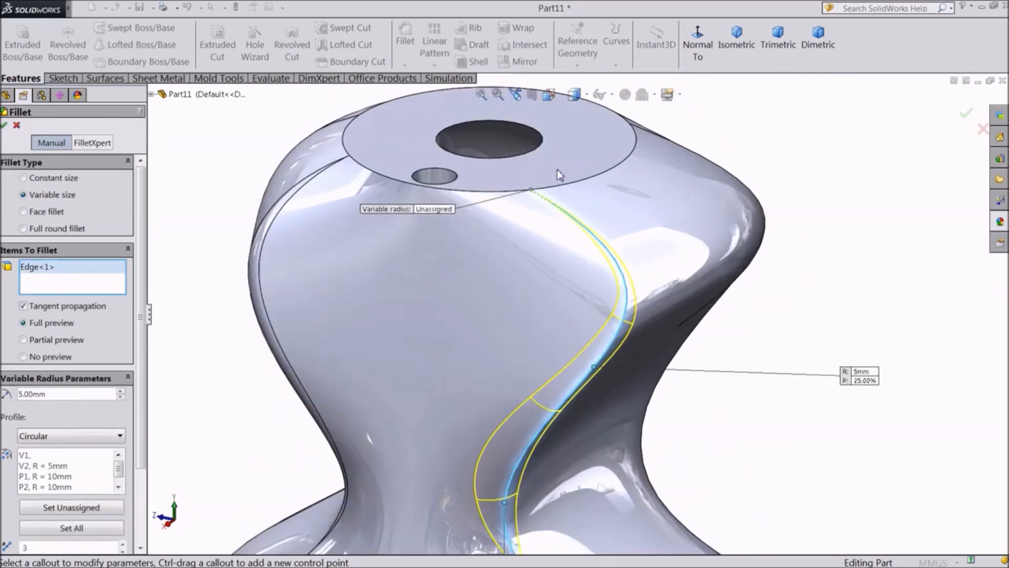
{"action": "left_click", "coordinate": [439, 209]}
{"action": "type", "text": "10"}
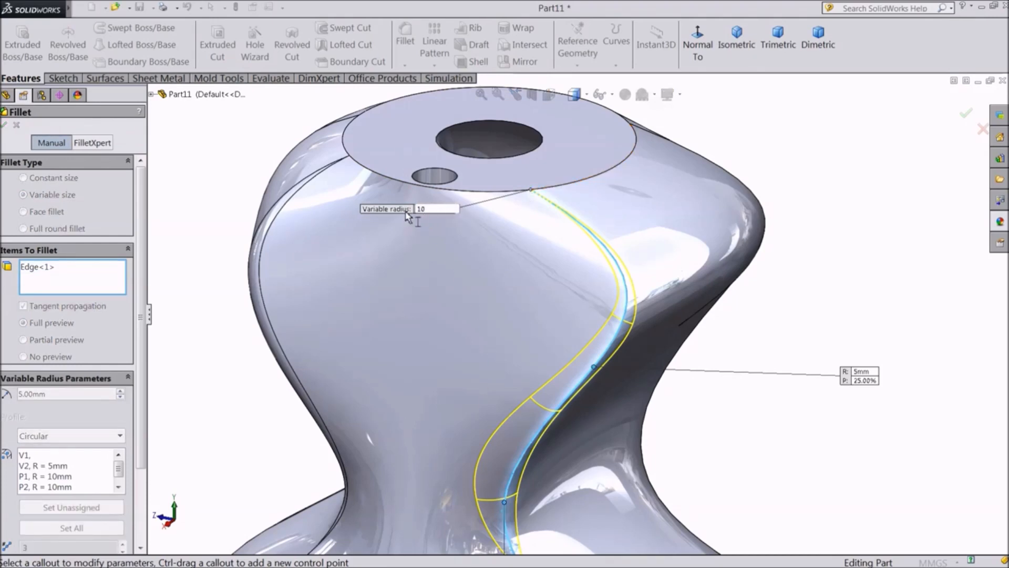
{"action": "key", "text": "Return"}
{"action": "scroll", "coordinate": [547, 279], "scroll_direction": "up", "scroll_amount": 3}
{"action": "scroll", "coordinate": [547, 278], "scroll_direction": "up", "scroll_amount": 3}
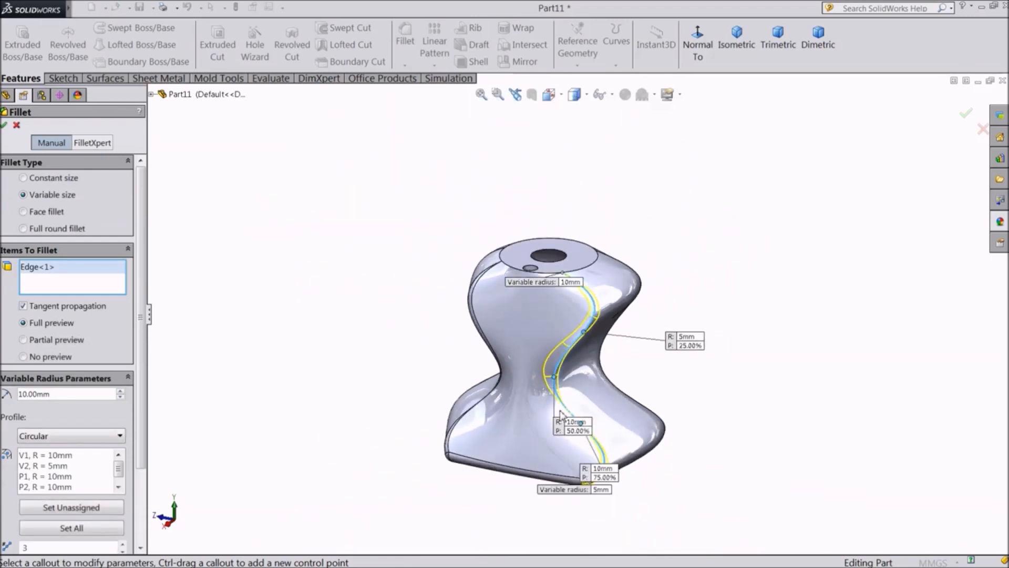
{"action": "scroll", "coordinate": [565, 418], "scroll_direction": "down", "scroll_amount": 3}
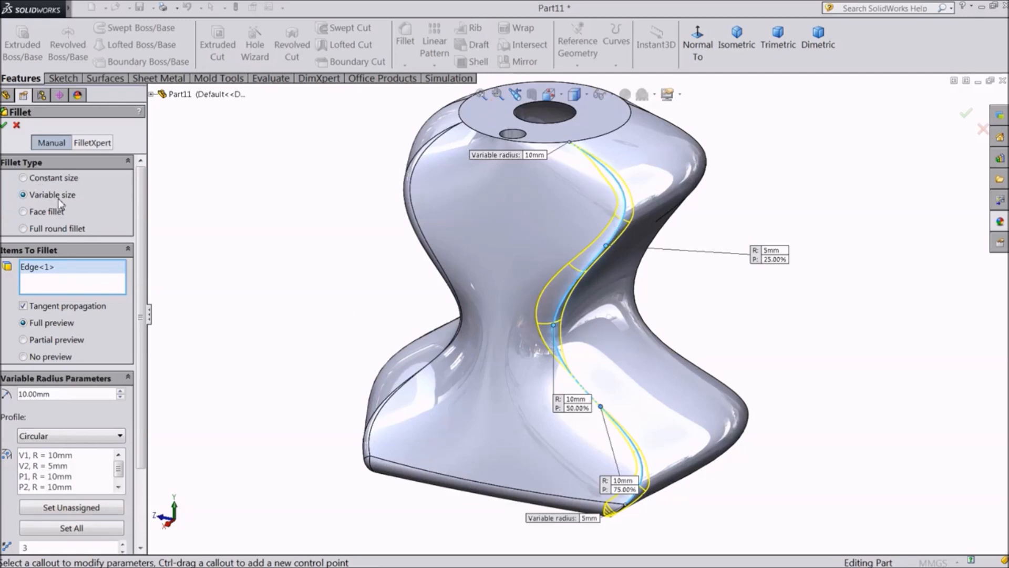
Step: Raise the number of control points on the edge to 5 and try to create the variable size fillet
{"action": "scroll", "coordinate": [93, 476], "scroll_direction": "down", "scroll_amount": 3}
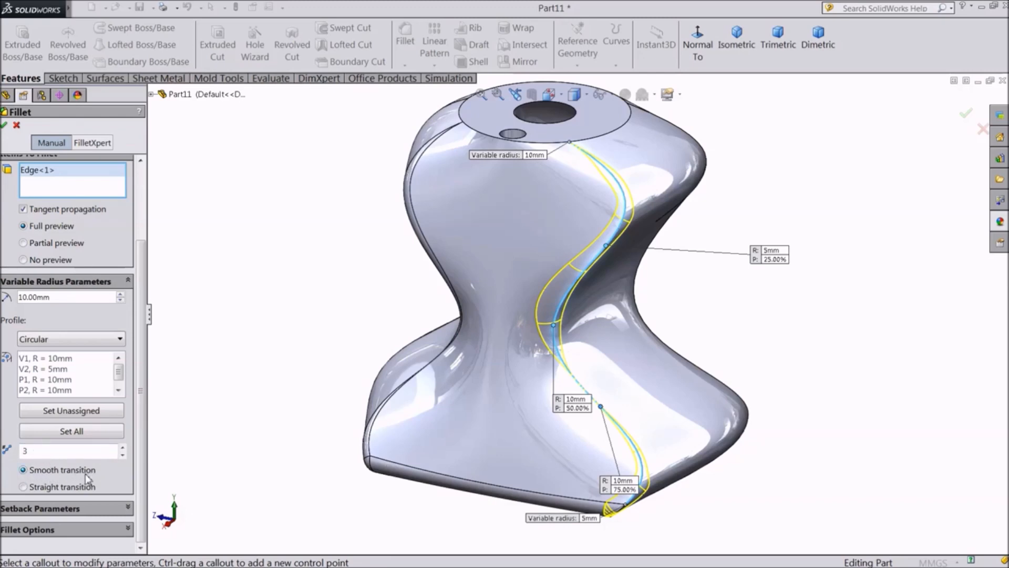
{"action": "left_click", "coordinate": [22, 487]}
{"action": "left_click", "coordinate": [122, 447]}
{"action": "scroll", "coordinate": [628, 214], "scroll_direction": "down", "scroll_amount": 1}
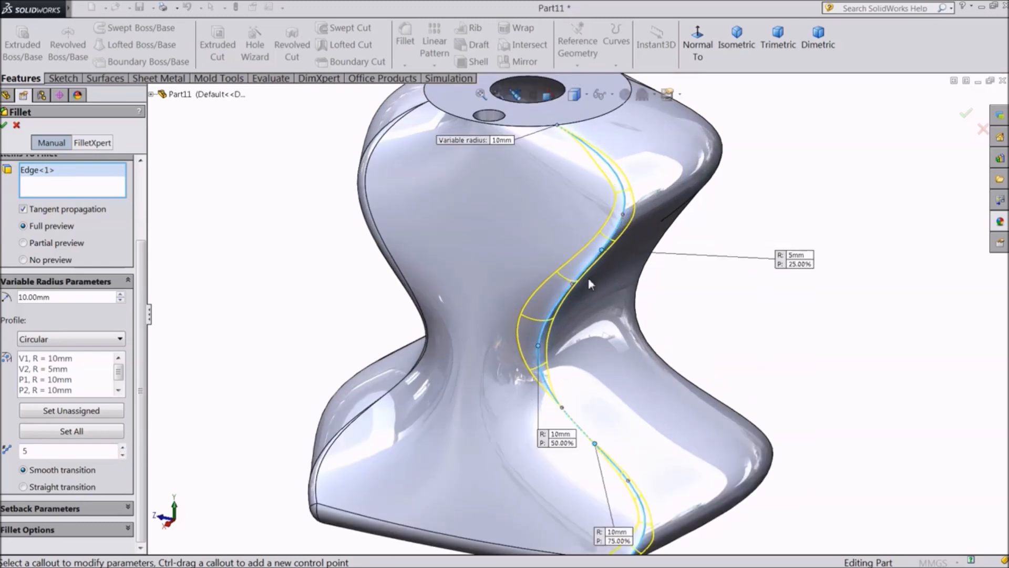
{"action": "scroll", "coordinate": [583, 444], "scroll_direction": "up", "scroll_amount": 1}
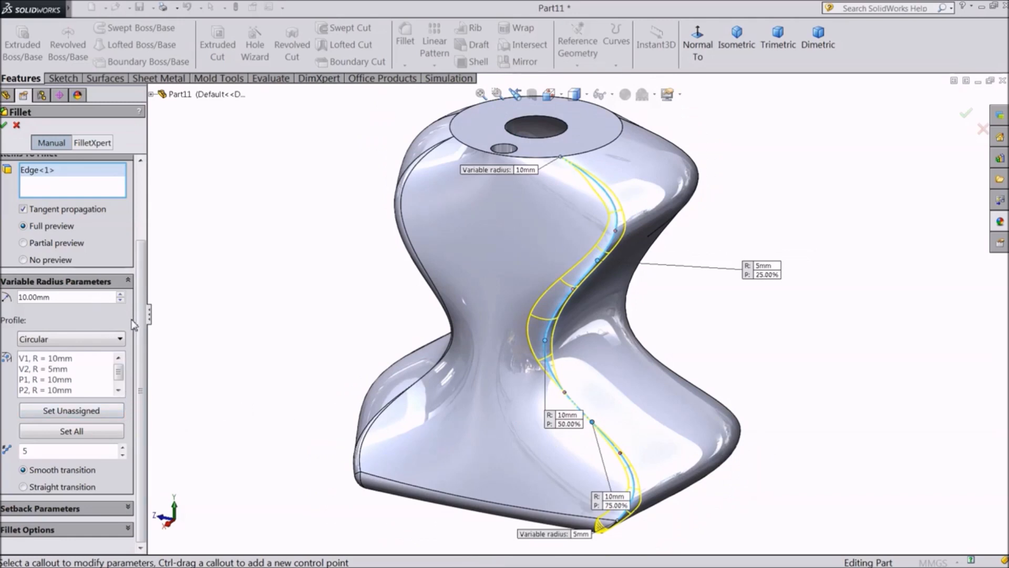
{"action": "scroll", "coordinate": [141, 329], "scroll_direction": "up", "scroll_amount": 3}
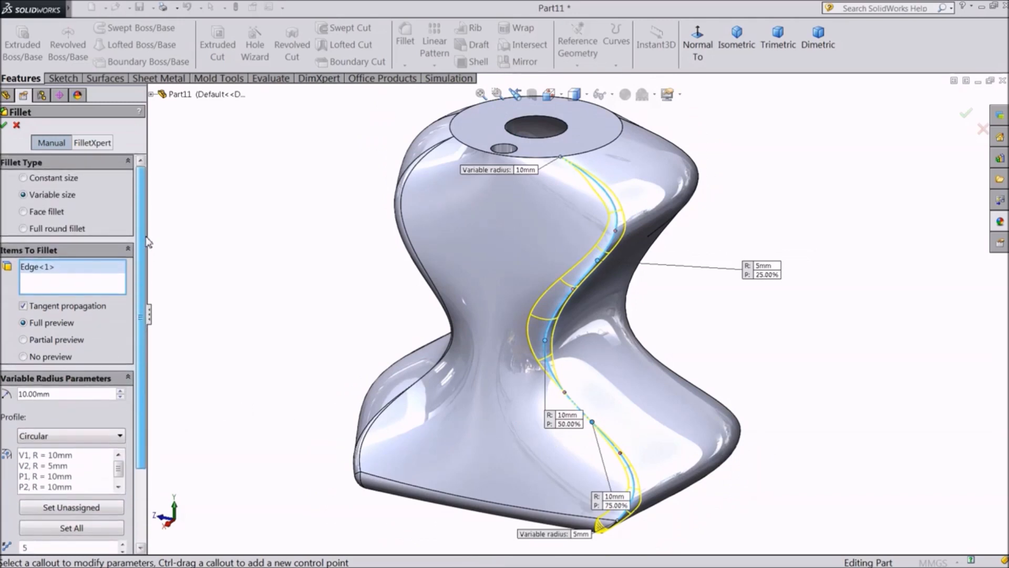
{"action": "left_click", "coordinate": [3, 126]}
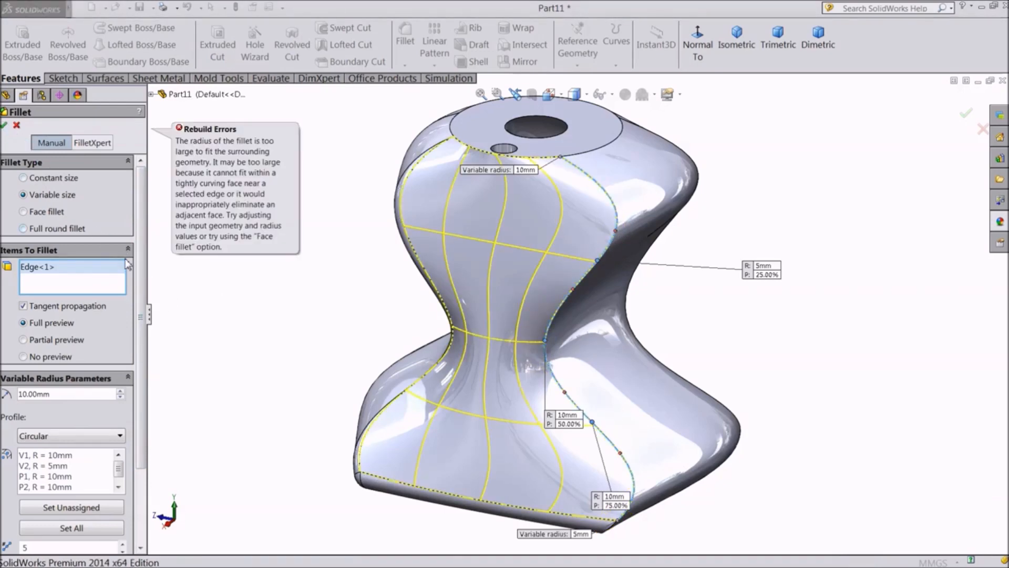
Step: Reduce the number of control points to 3 and try again to create the variable size fillet
{"action": "left_click_drag", "start_coordinate": [146, 259], "coordinate": [145, 345]}
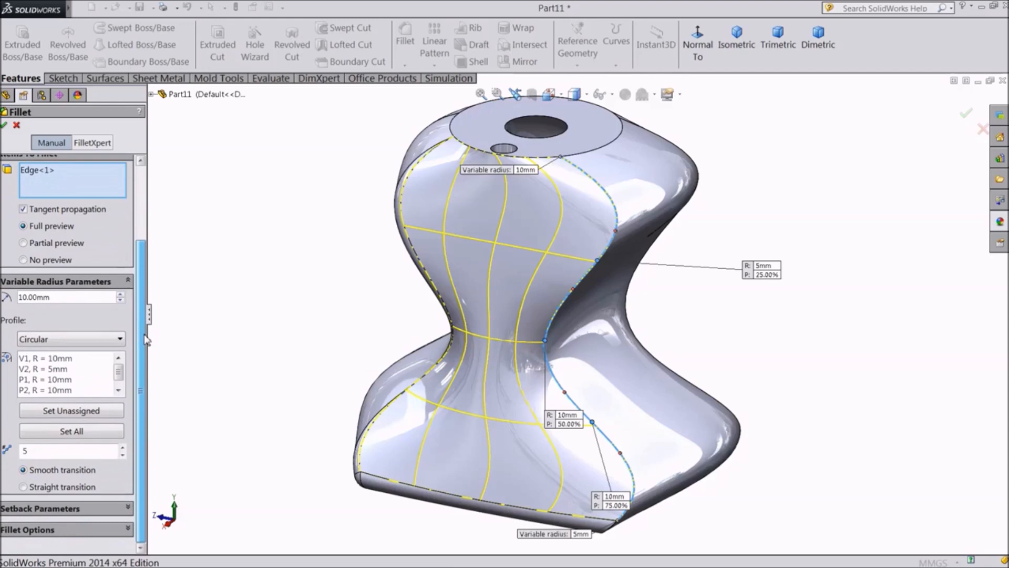
{"action": "left_click", "coordinate": [123, 456]}
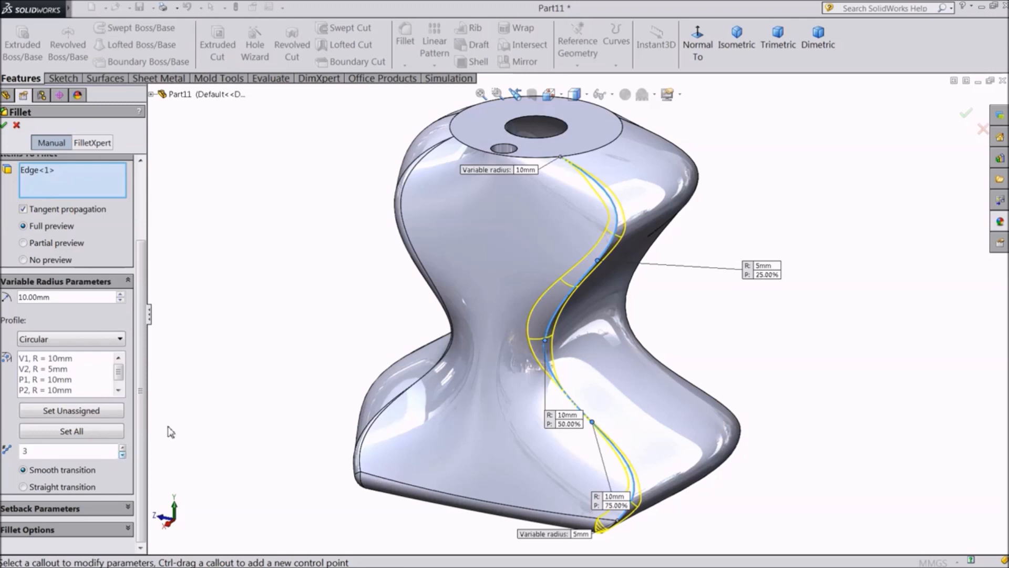
{"action": "left_click", "coordinate": [4, 125]}
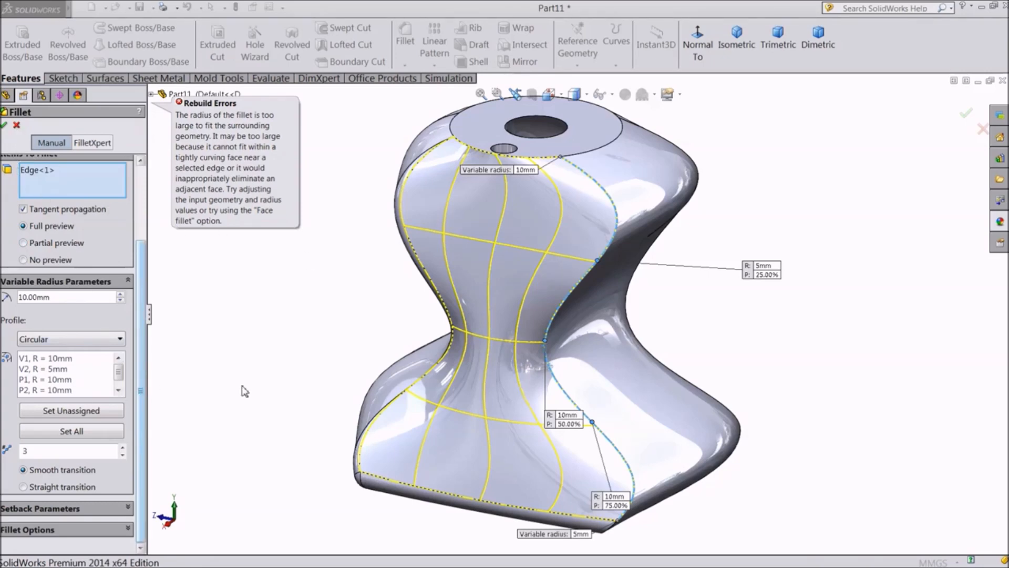
Step: Reduce the variable radius at the edge's 75% and 50% control points to 5 mm
{"action": "middle_click_drag", "start_coordinate": [790, 348], "coordinate": [771, 330]}
{"action": "scroll", "coordinate": [589, 462], "scroll_direction": "down", "scroll_amount": 3}
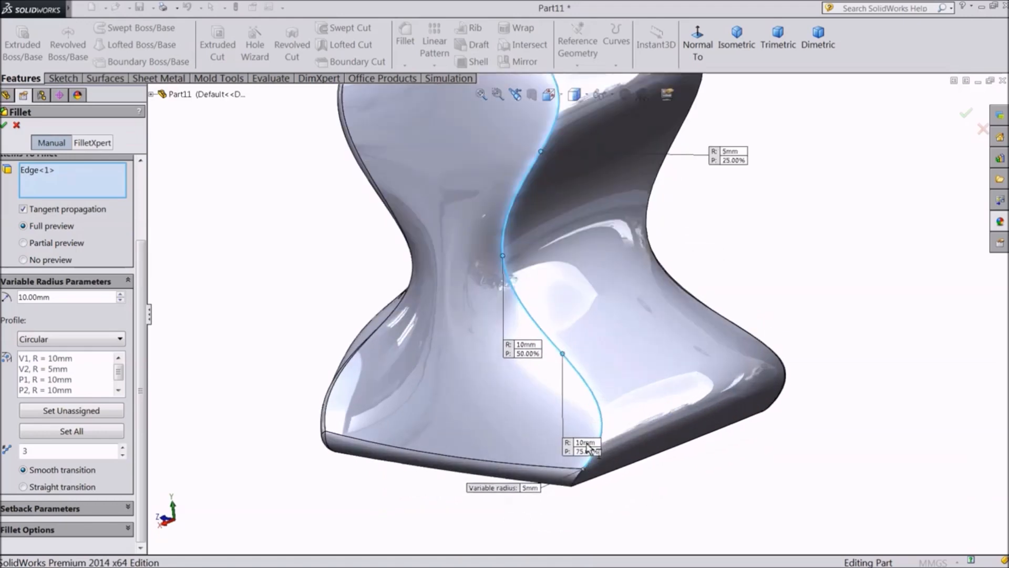
{"action": "left_click", "coordinate": [586, 443]}
{"action": "key", "text": "BackSpace"}
{"action": "type", "text": "5"}
{"action": "key", "text": "Return"}
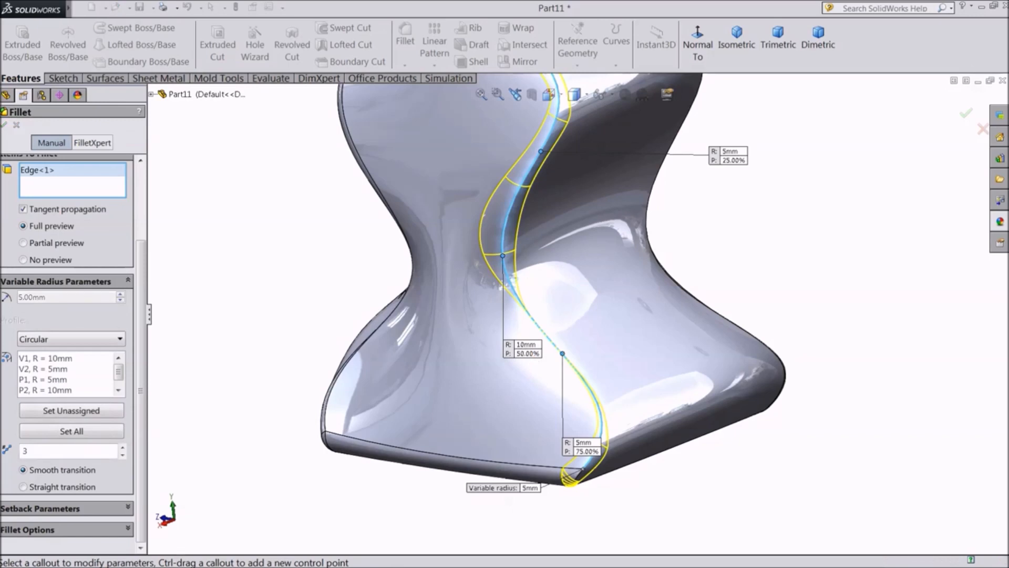
{"action": "left_click", "coordinate": [526, 345]}
{"action": "key", "text": "BackSpace"}
{"action": "type", "text": "5"}
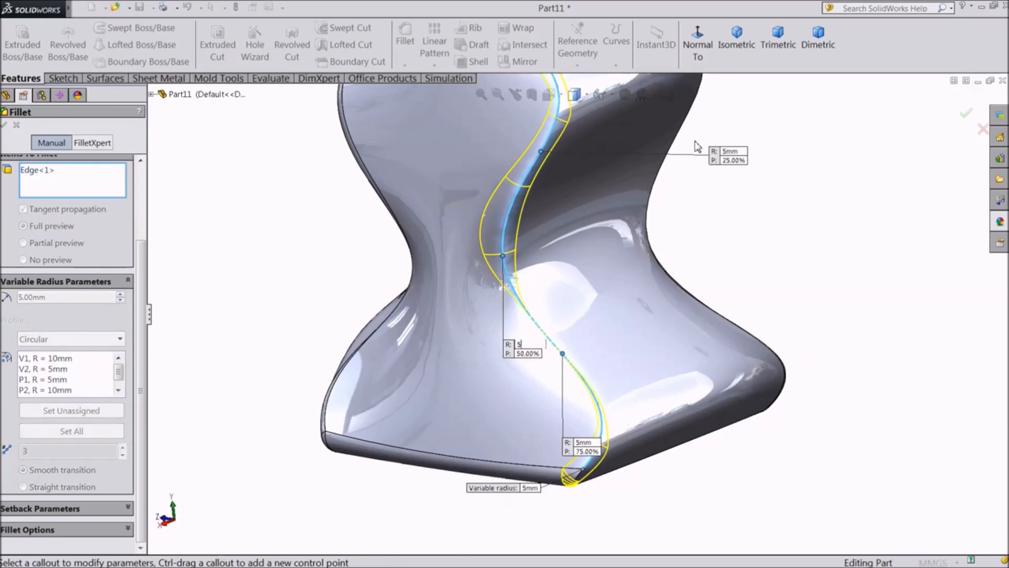
{"action": "key", "text": "Return"}
Step: Set the variable radius at the edge's upper end to 5 mm and create the variable size fillet
{"action": "scroll", "coordinate": [509, 353], "scroll_direction": "down", "scroll_amount": 5}
{"action": "scroll", "coordinate": [554, 200], "scroll_direction": "up", "scroll_amount": 2}
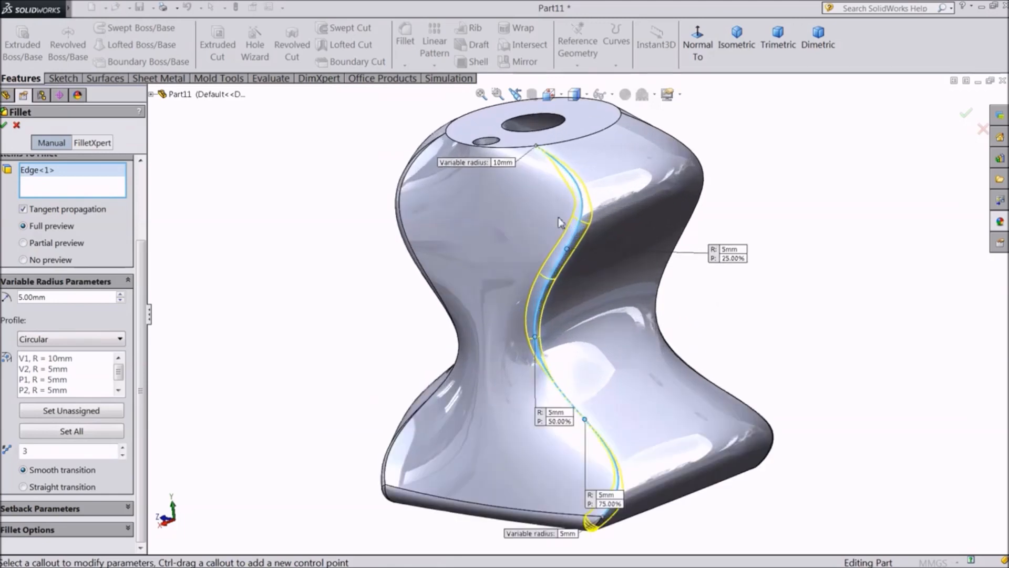
{"action": "left_click", "coordinate": [503, 163]}
{"action": "type", "text": "5"}
{"action": "key", "text": "Return"}
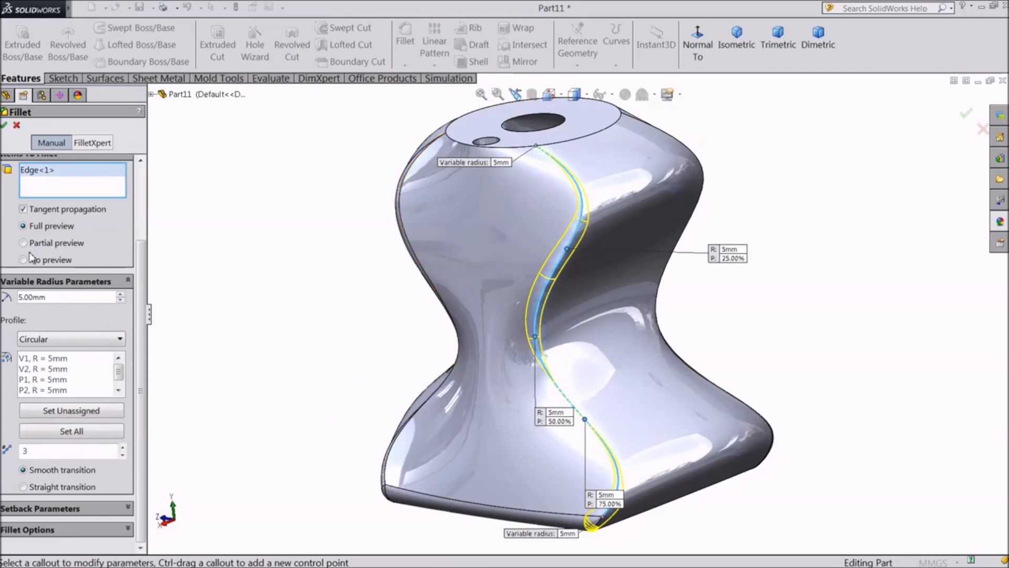
{"action": "left_click", "coordinate": [4, 125]}
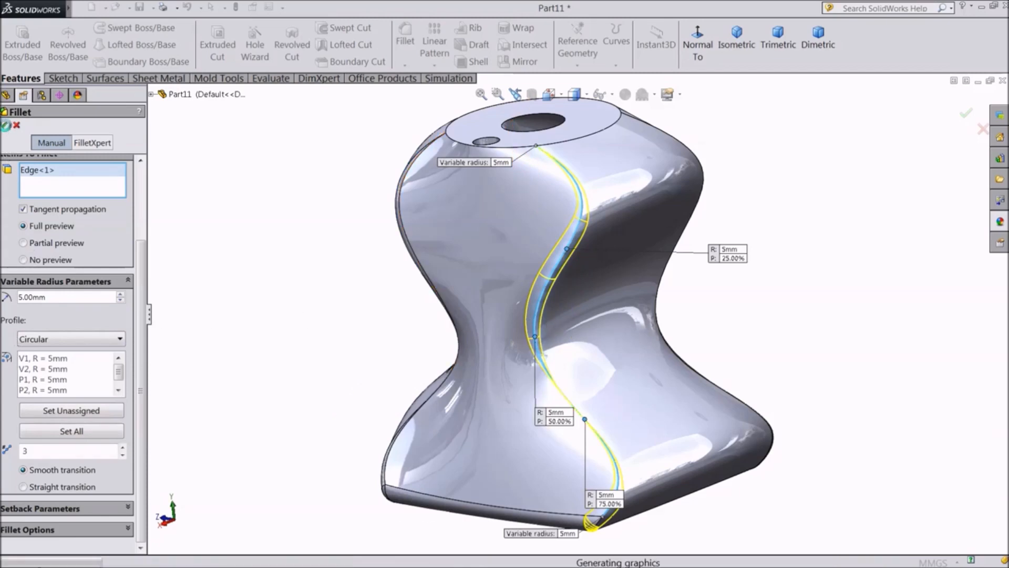
{"action": "middle_click_drag", "start_coordinate": [724, 312], "coordinate": [711, 282]}
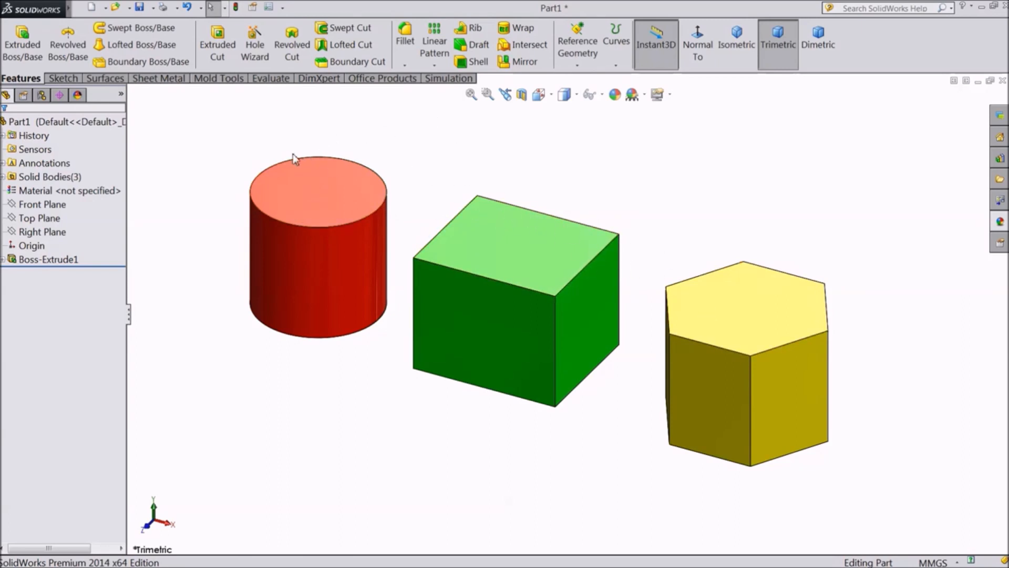
Step: Start a full round fillet with the red cylinder's top face as side face set 1 and its curved face as the center face set
{"action": "left_click", "coordinate": [402, 51]}
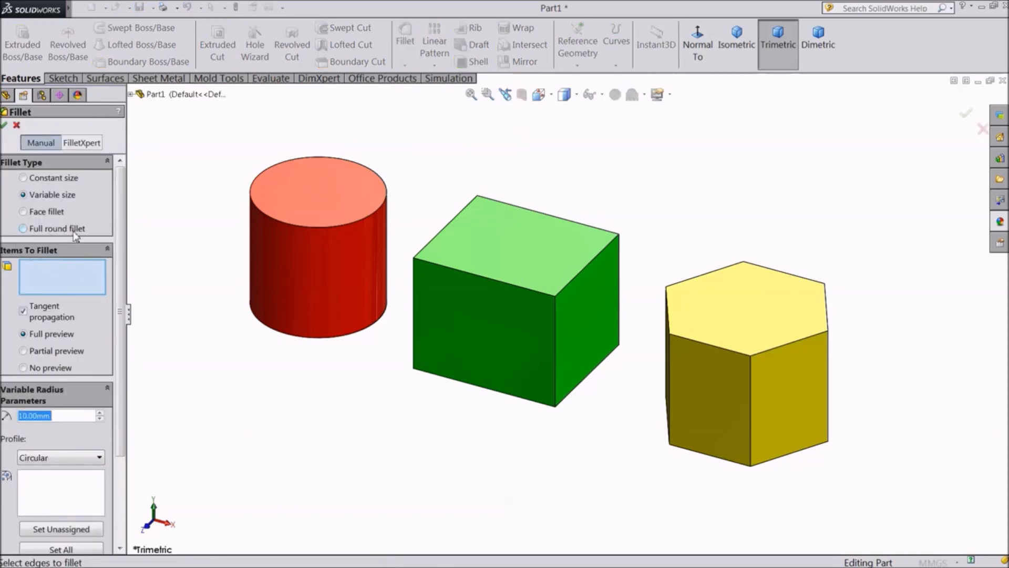
{"action": "left_click", "coordinate": [23, 229]}
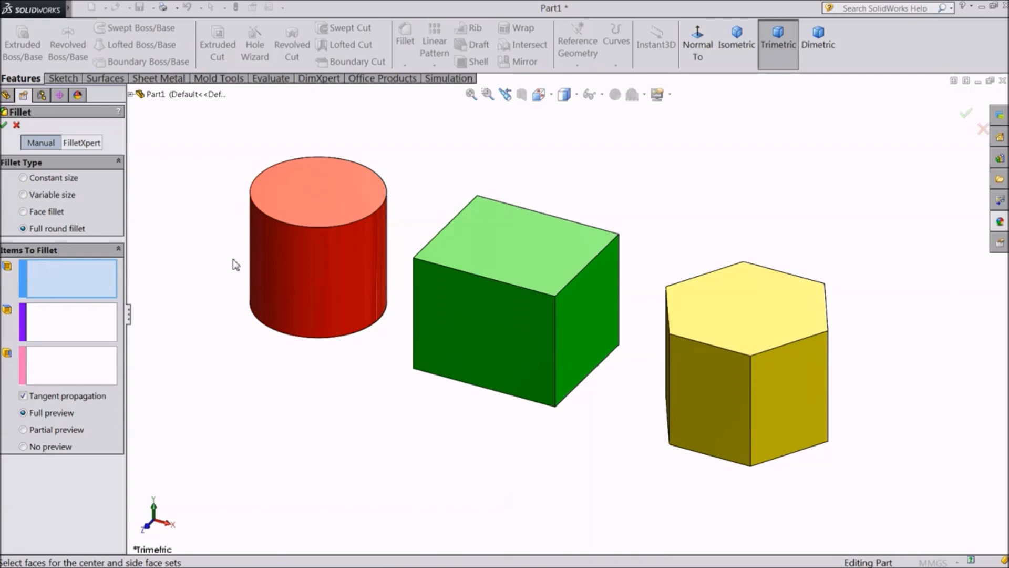
{"action": "left_click", "coordinate": [321, 192]}
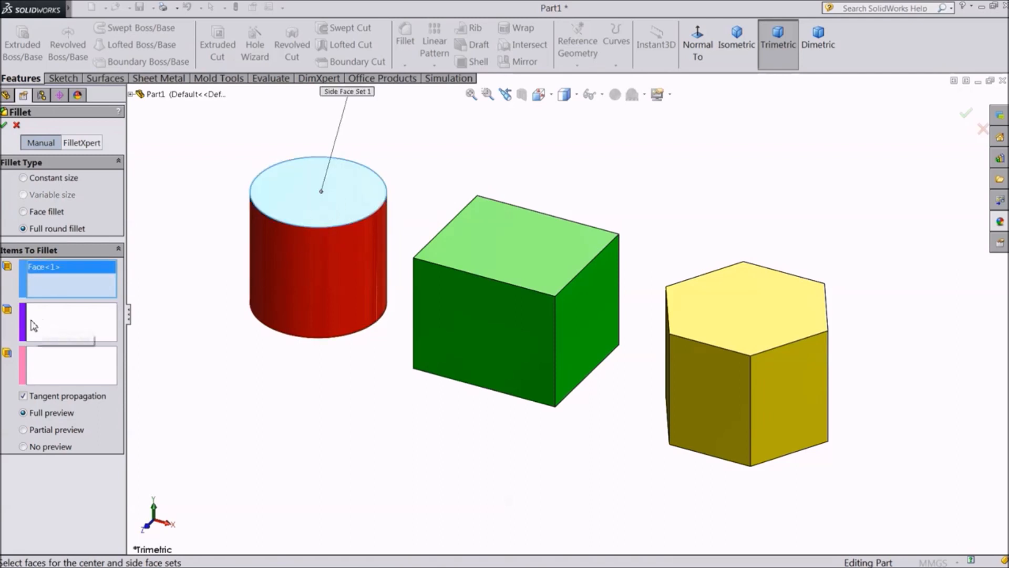
{"action": "left_click", "coordinate": [49, 326]}
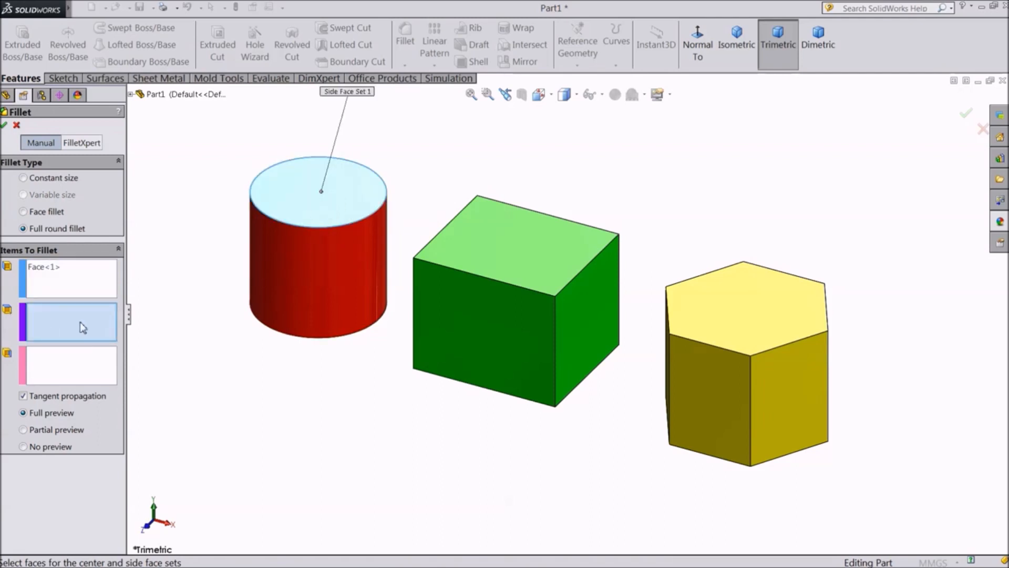
{"action": "left_click", "coordinate": [299, 256]}
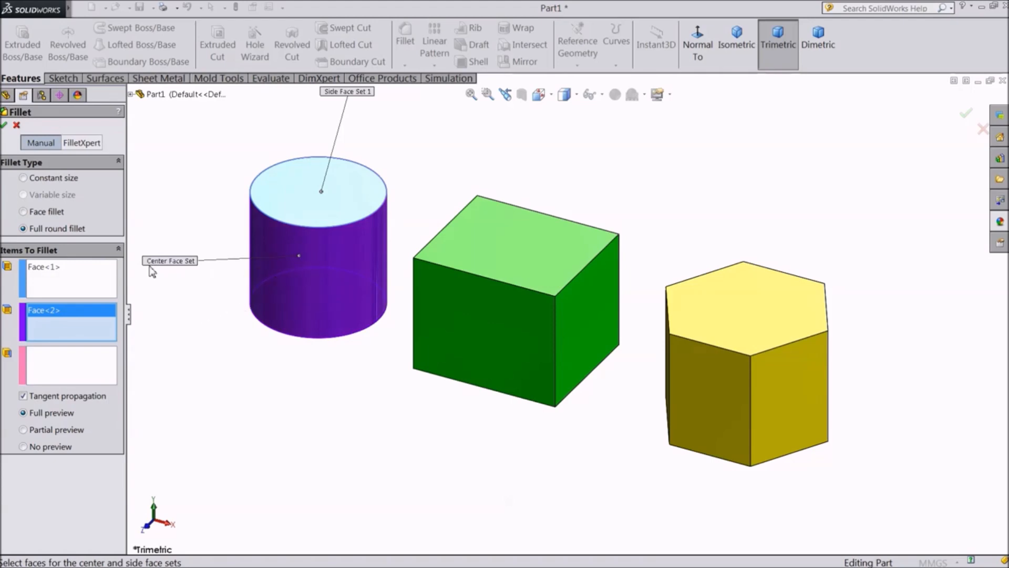
Step: Set the red cylinder's bottom face as side face set 2 and create the full round fillet
{"action": "left_click", "coordinate": [64, 370]}
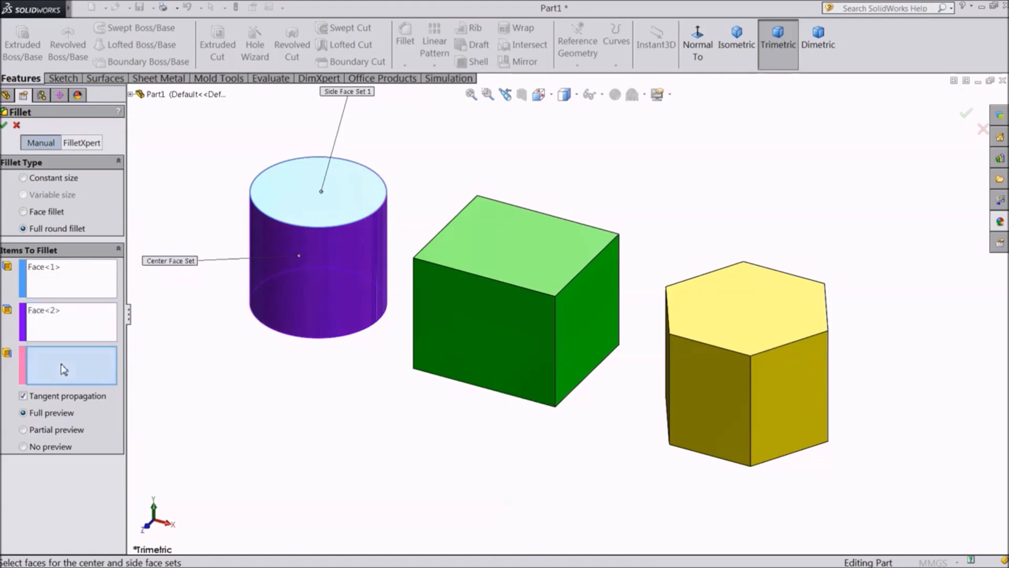
{"action": "middle_click_drag", "start_coordinate": [289, 458], "coordinate": [318, 266]}
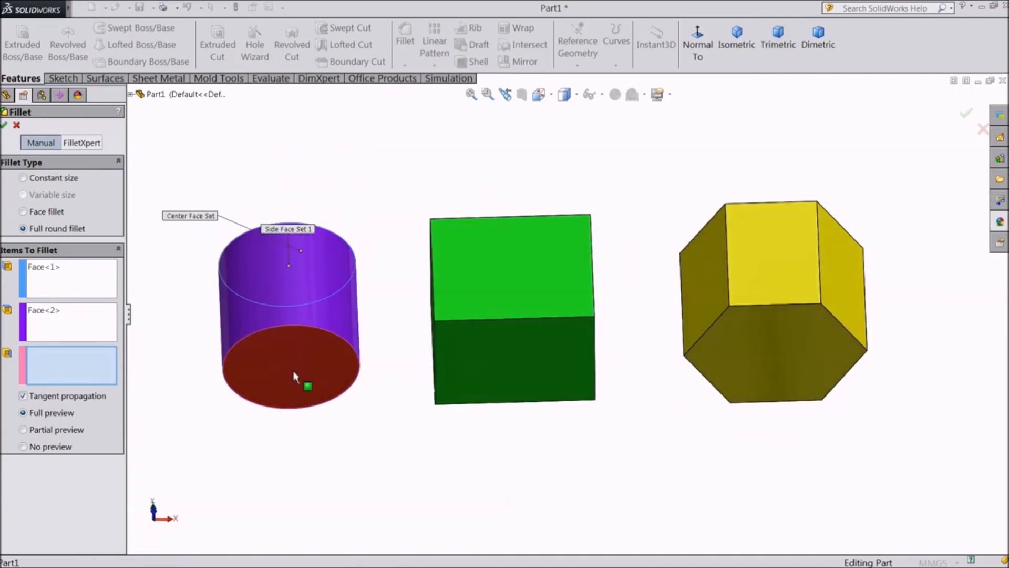
{"action": "left_click", "coordinate": [295, 374]}
{"action": "middle_click_drag", "start_coordinate": [363, 156], "coordinate": [357, 320]}
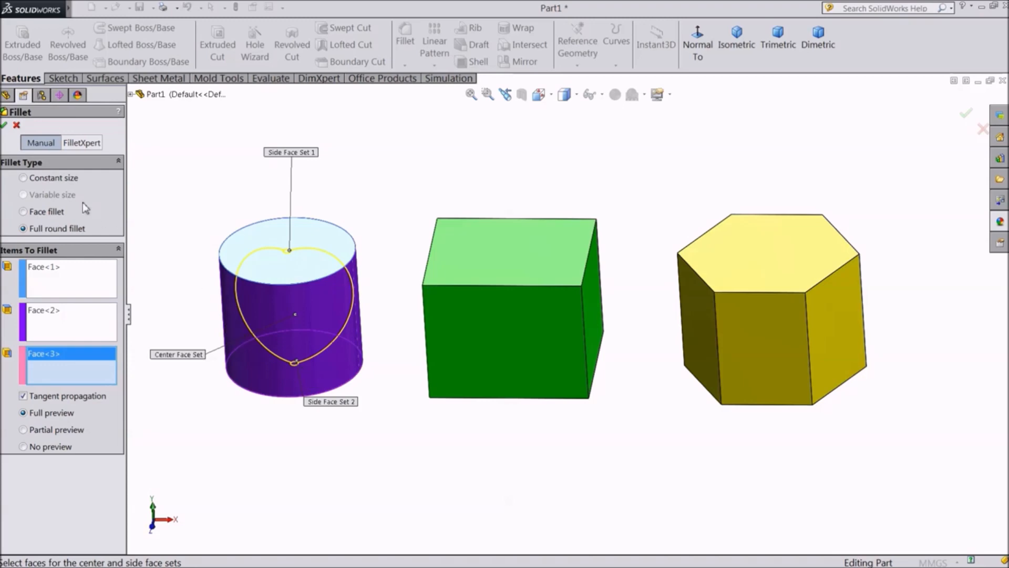
{"action": "left_click", "coordinate": [5, 126]}
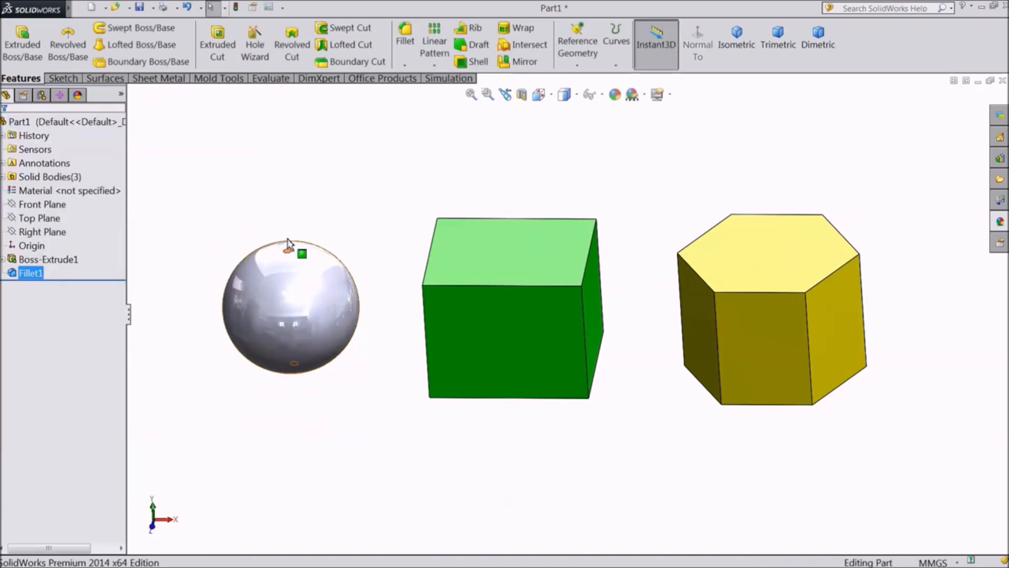
Step: Colour the rounded fillet face of the former cylinder red using the standard swatches
{"action": "middle_click_drag", "start_coordinate": [315, 207], "coordinate": [351, 194]}
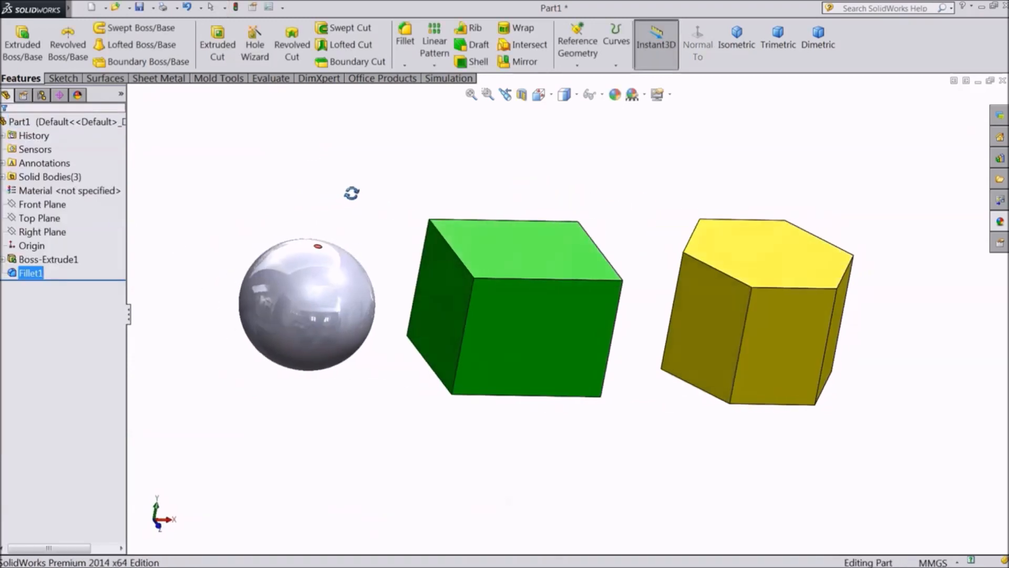
{"action": "left_click", "coordinate": [327, 314]}
{"action": "left_click", "coordinate": [614, 94]}
{"action": "left_click", "coordinate": [30, 394]}
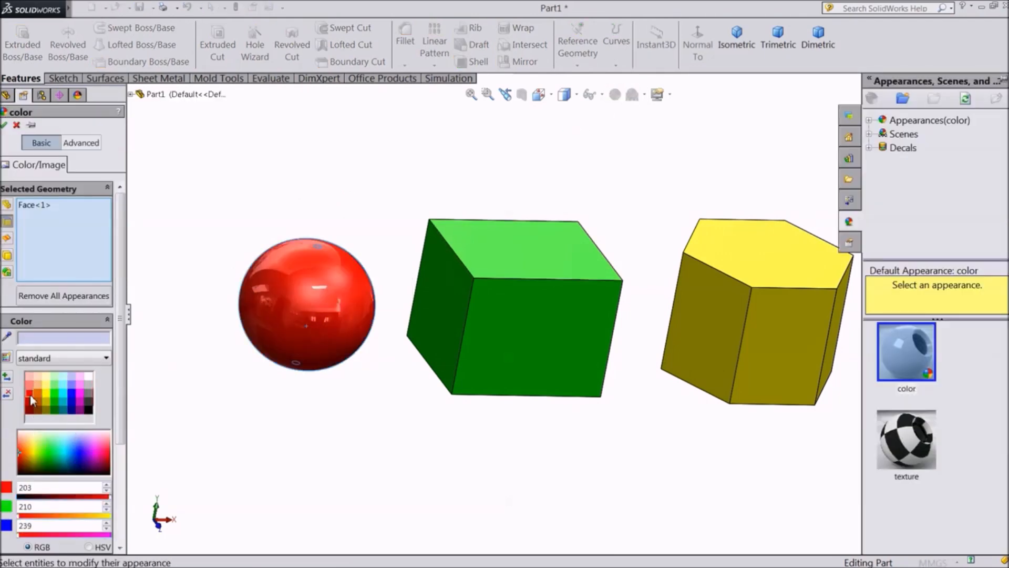
{"action": "left_click", "coordinate": [4, 126]}
{"action": "mouse_move", "coordinate": [214, 184]}
{"action": "middle_mouse_down"}
{"action": "mouse_move", "coordinate": [239, 241]}
{"action": "mouse_move", "coordinate": [216, 223]}
{"action": "mouse_move", "coordinate": [231, 181]}
{"action": "middle_mouse_up"}
{"action": "scroll", "coordinate": [304, 331], "scroll_direction": "up", "scroll_amount": 2}
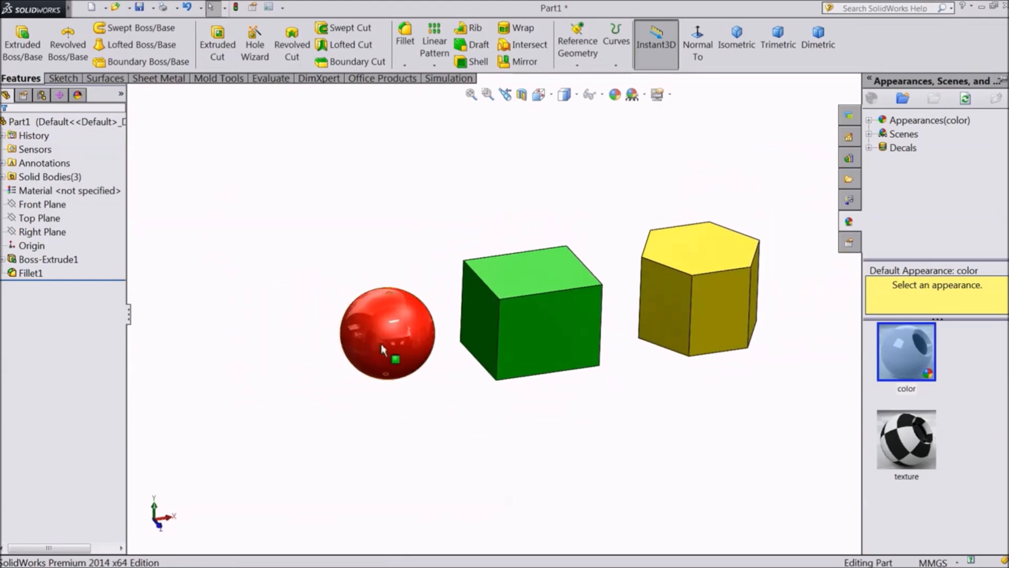
{"action": "scroll", "coordinate": [762, 308], "scroll_direction": "down", "scroll_amount": 2}
{"action": "left_click", "coordinate": [793, 349]}
Step: Start a full round fillet on the green box with its top face as side face set 1 and its front face as the center face set
{"action": "scroll", "coordinate": [779, 361], "scroll_direction": "up", "scroll_amount": 1}
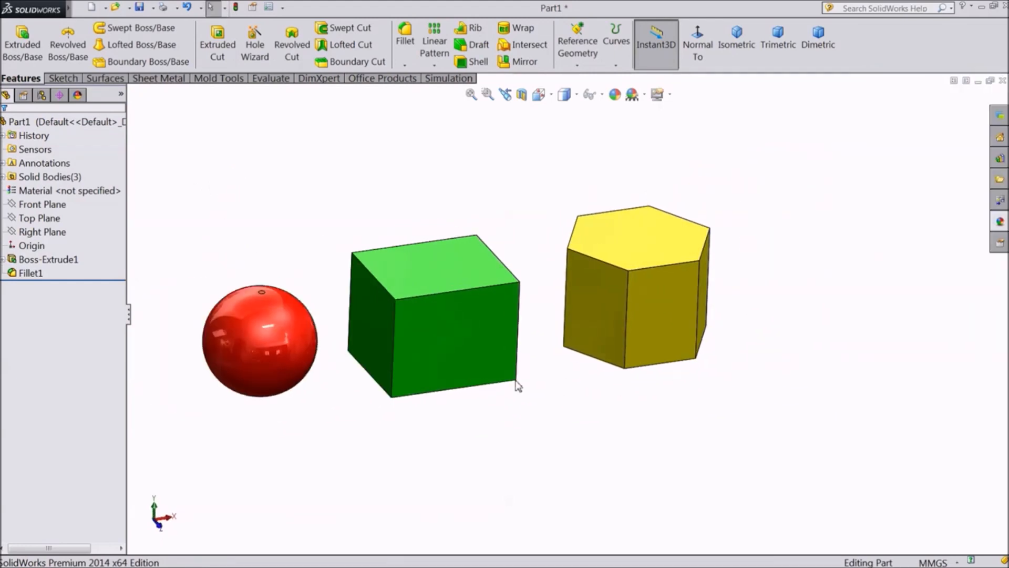
{"action": "left_click", "coordinate": [400, 50]}
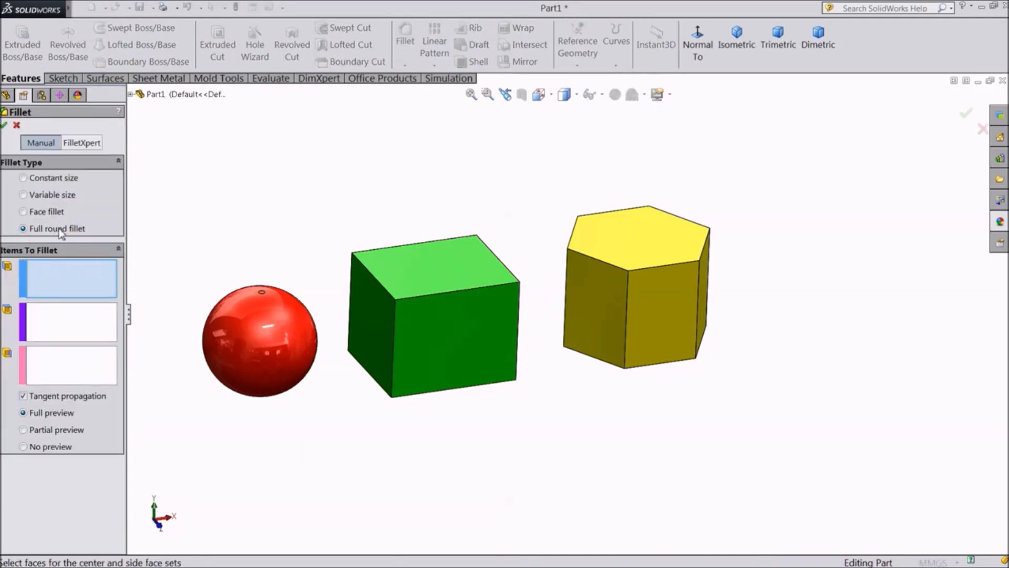
{"action": "left_click", "coordinate": [403, 265]}
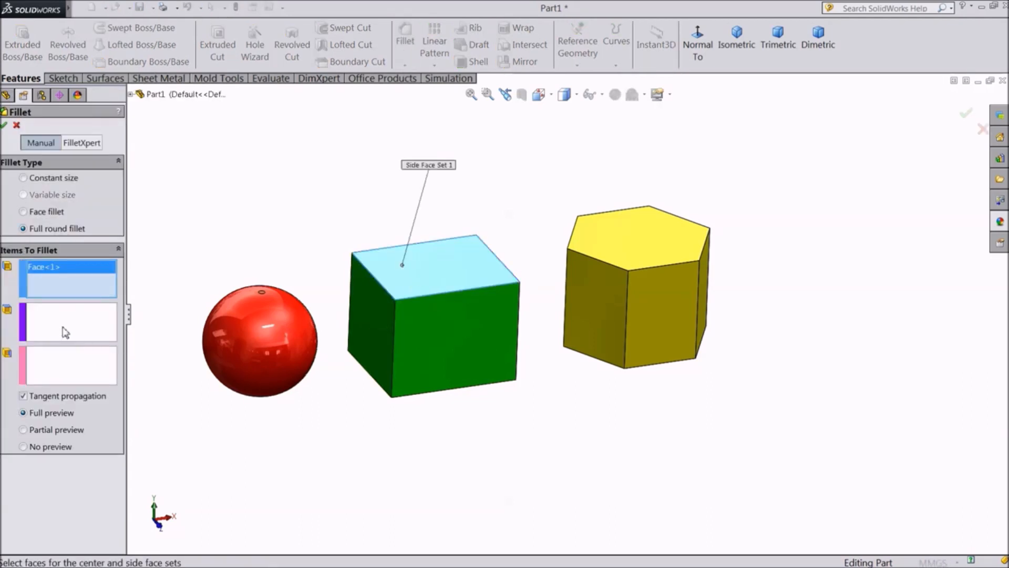
{"action": "left_click", "coordinate": [89, 336]}
{"action": "left_click", "coordinate": [422, 342]}
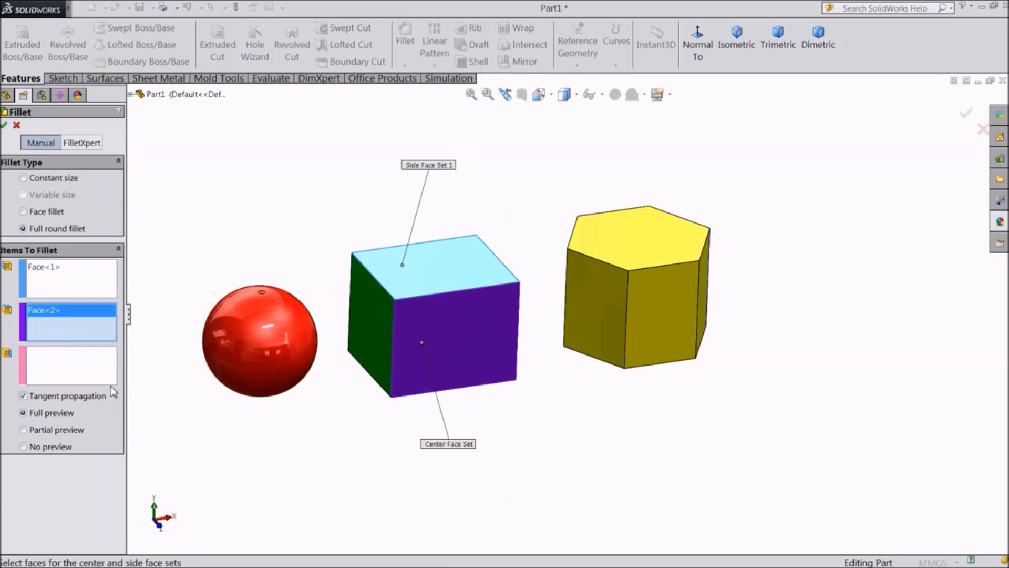
Step: Set the green box's bottom face as side face set 2 and create the full round fillet
{"action": "left_click", "coordinate": [92, 382]}
{"action": "middle_click_drag", "start_coordinate": [436, 498], "coordinate": [447, 353]}
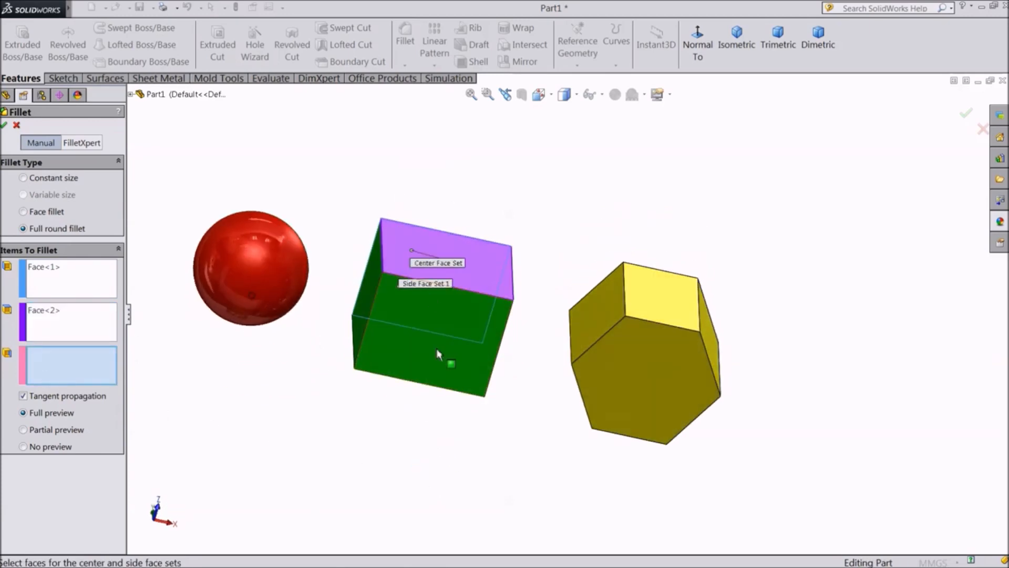
{"action": "left_click", "coordinate": [448, 355]}
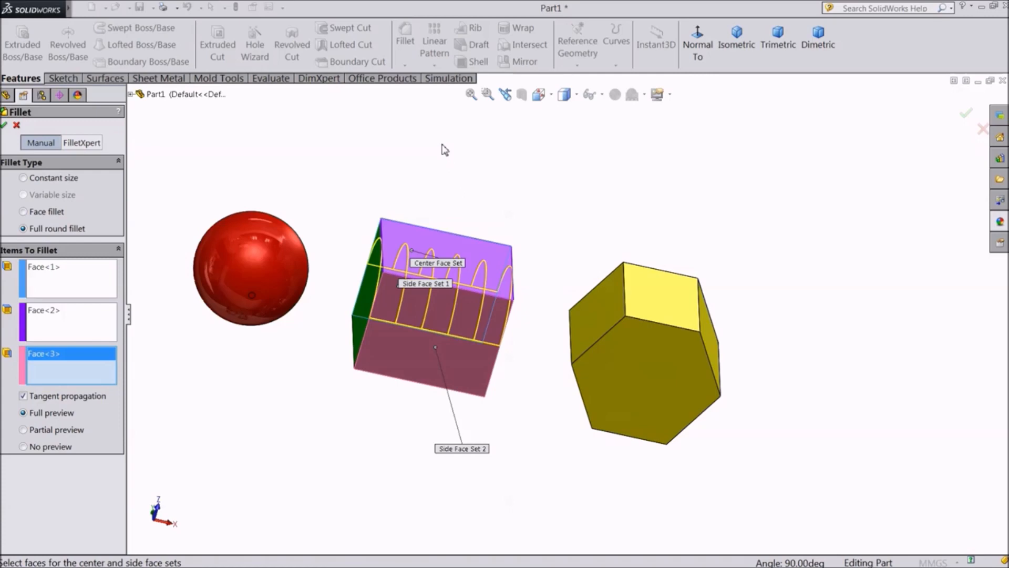
{"action": "middle_click_drag", "start_coordinate": [439, 144], "coordinate": [408, 385]}
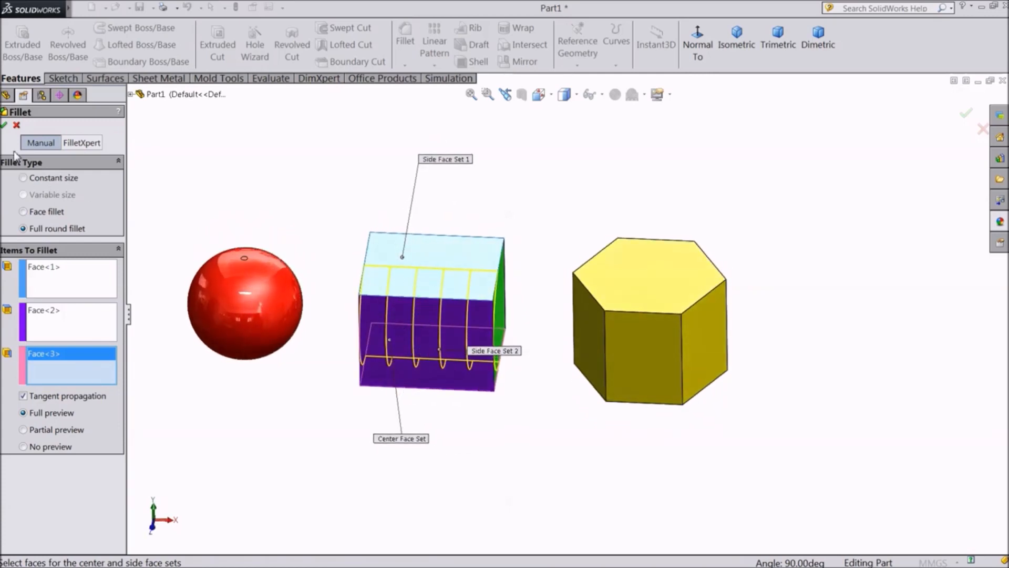
{"action": "left_click", "coordinate": [4, 126]}
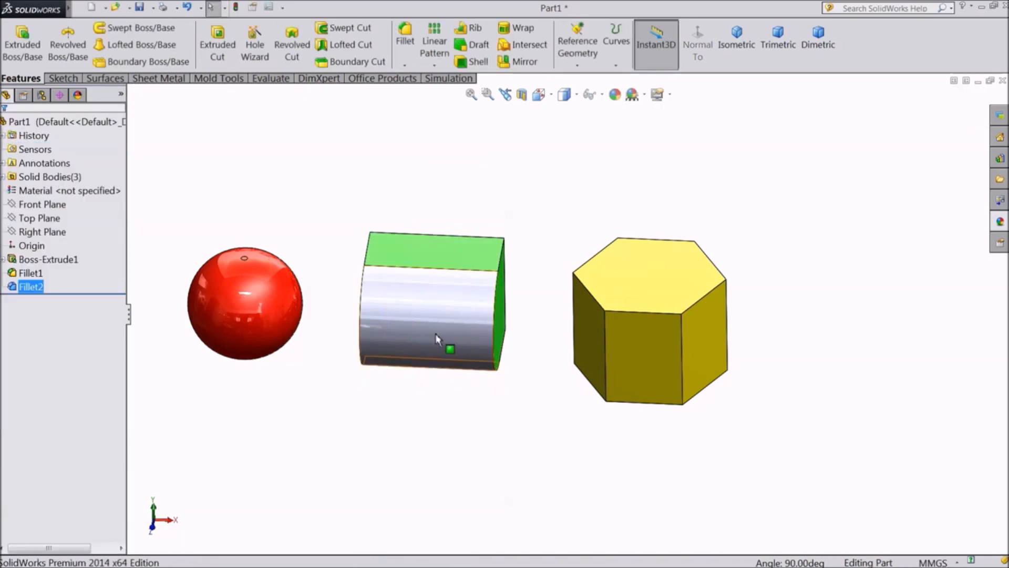
Step: Colour the green box's new fillet face green using the standard swatches
{"action": "left_click", "coordinate": [438, 338]}
{"action": "left_click", "coordinate": [615, 95]}
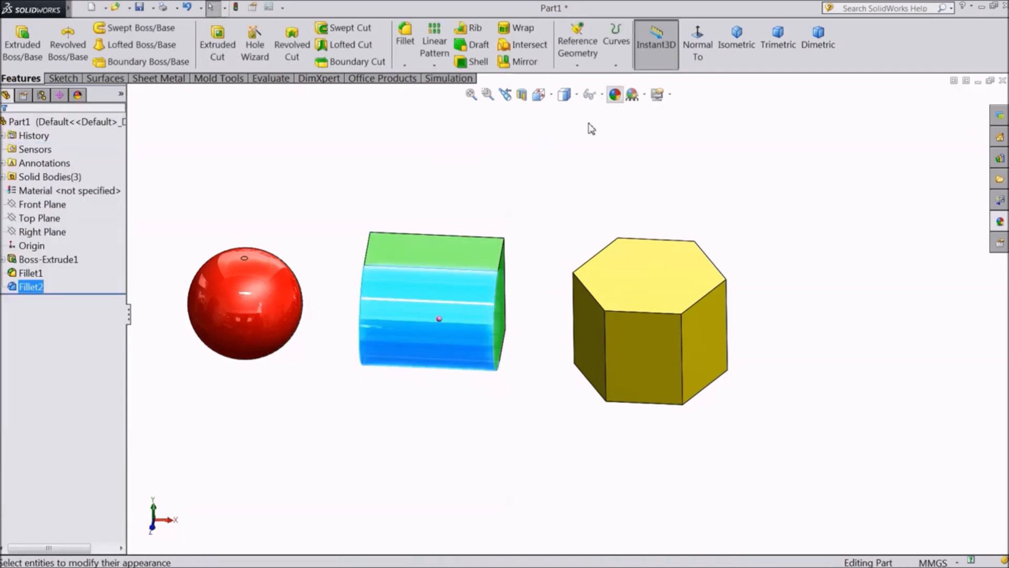
{"action": "left_click", "coordinate": [58, 399]}
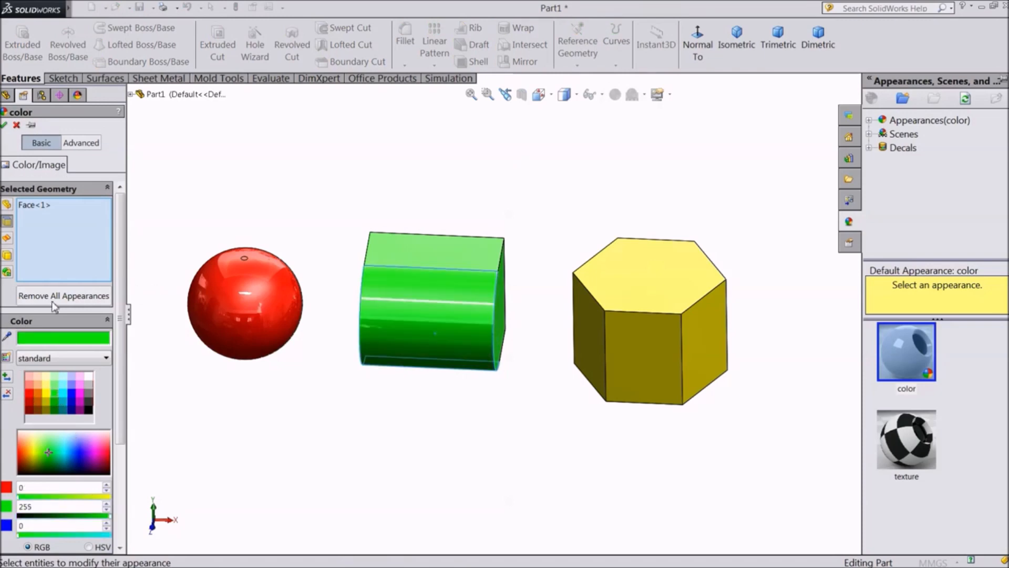
{"action": "left_click", "coordinate": [4, 126]}
Step: Start a full round fillet on the yellow hexagonal prism with its top face as side face set 1 and two adjacent side faces as the center face set
{"action": "middle_click_drag", "start_coordinate": [374, 460], "coordinate": [349, 410]}
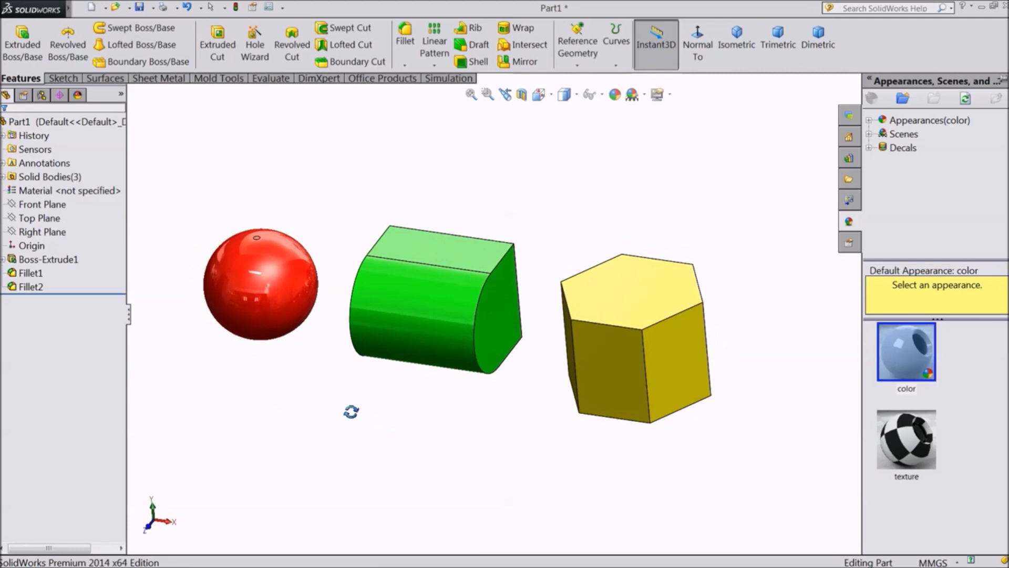
{"action": "middle_click_drag", "start_coordinate": [699, 350], "coordinate": [762, 326]}
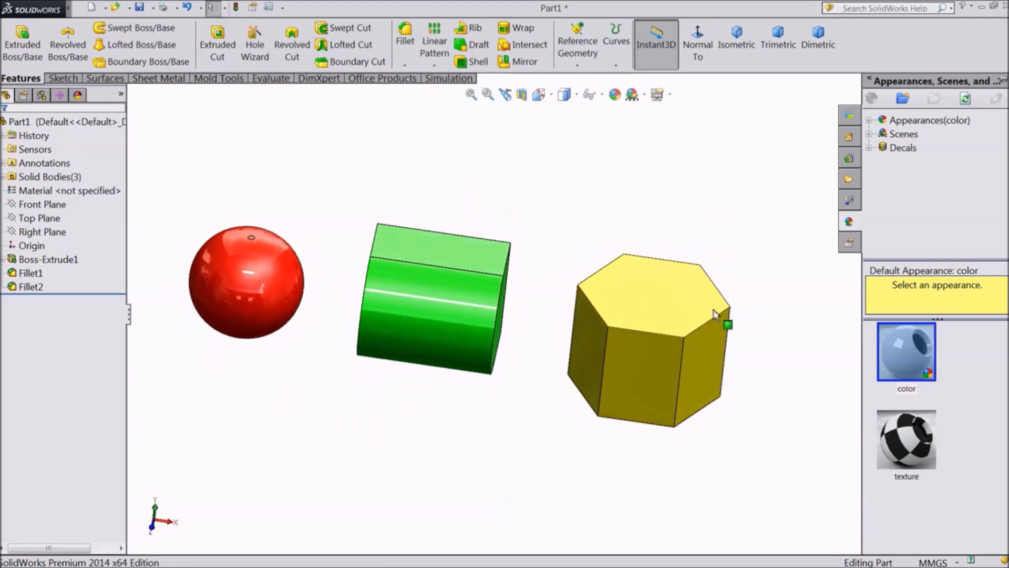
{"action": "left_click", "coordinate": [404, 35]}
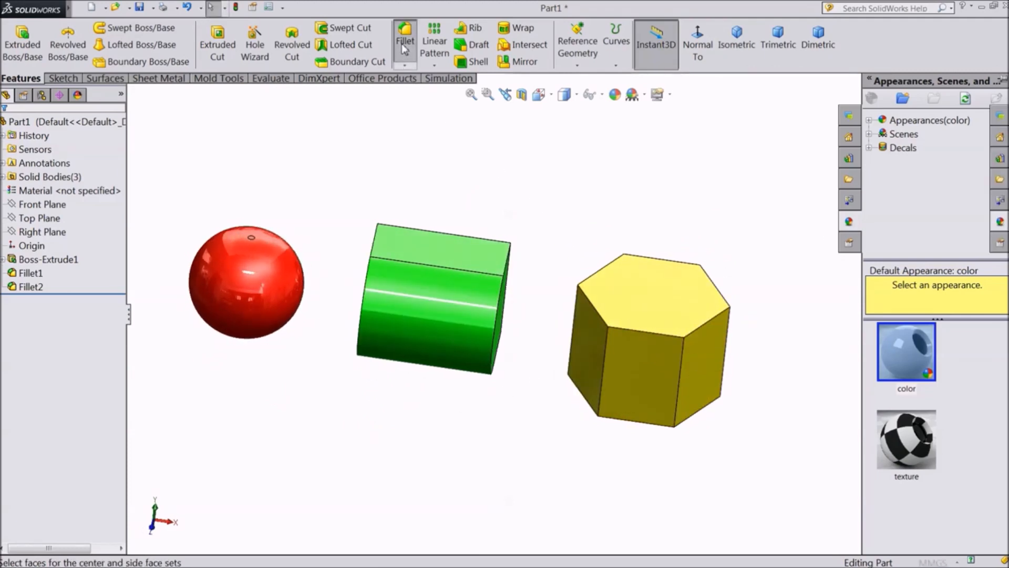
{"action": "left_click", "coordinate": [657, 316]}
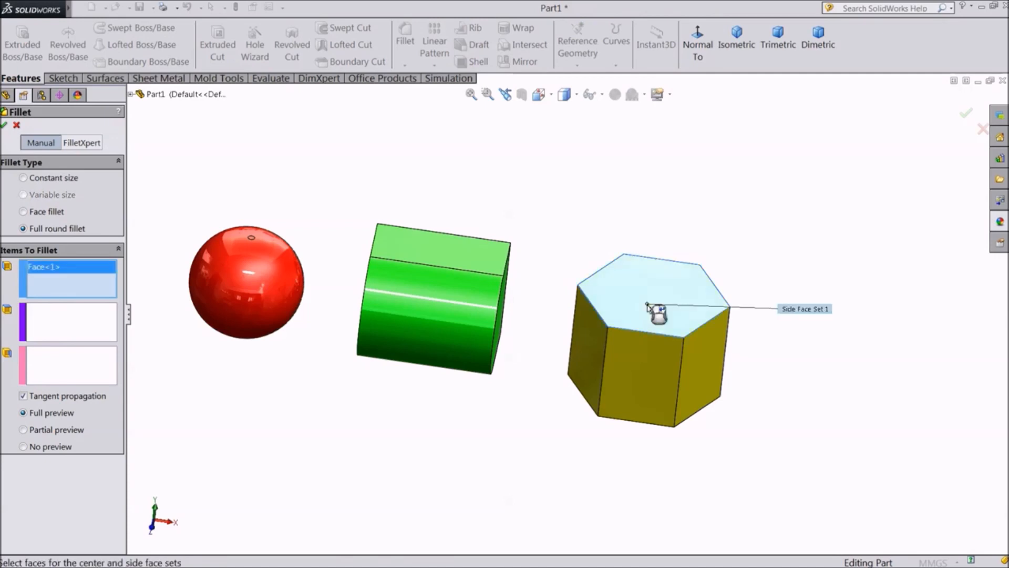
{"action": "left_click", "coordinate": [75, 332]}
{"action": "left_click", "coordinate": [647, 375]}
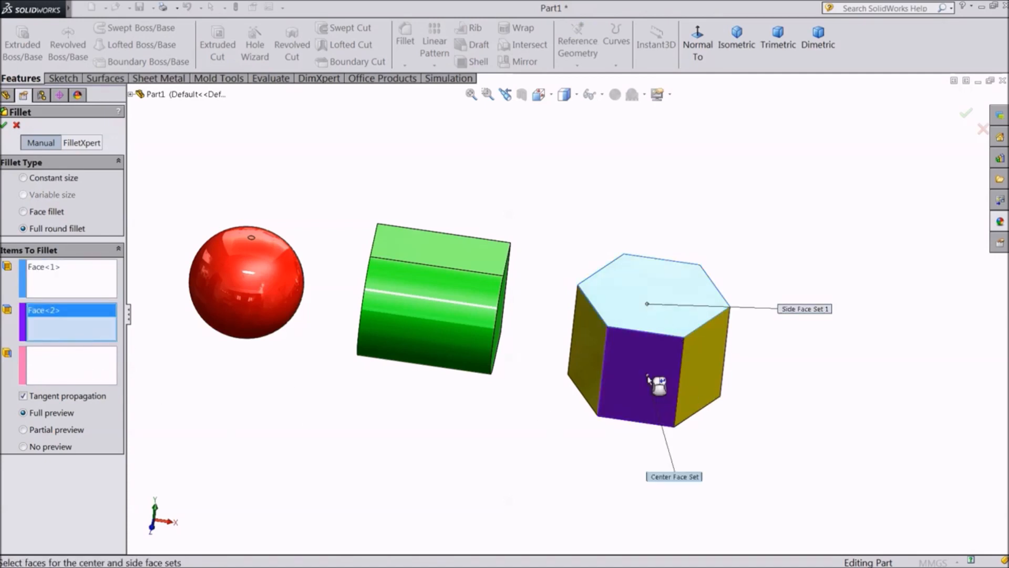
{"action": "left_click", "coordinate": [699, 377]}
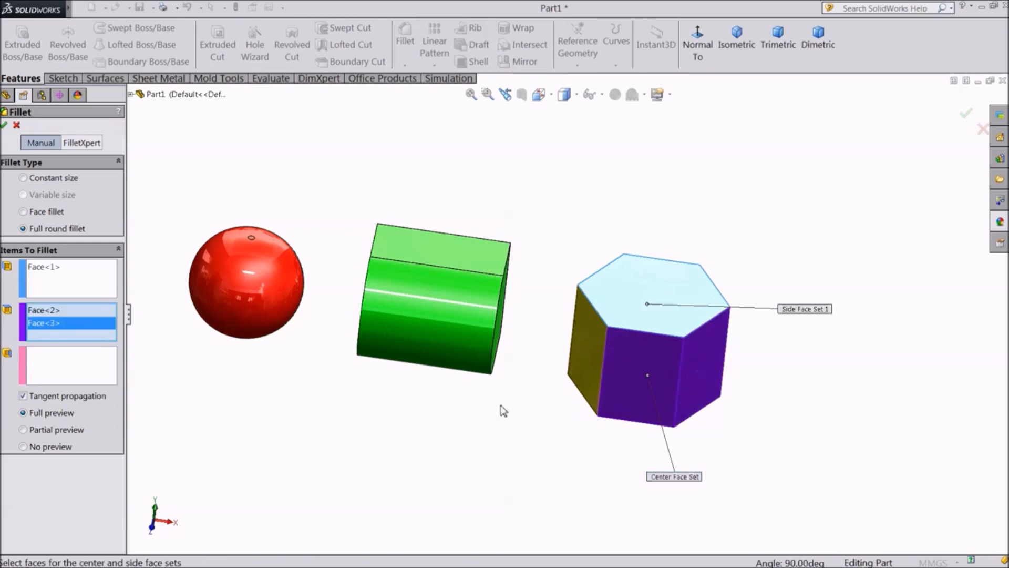
Step: Set the yellow prism's bottom face as side face set 2 of the full round fillet
{"action": "left_click", "coordinate": [73, 368]}
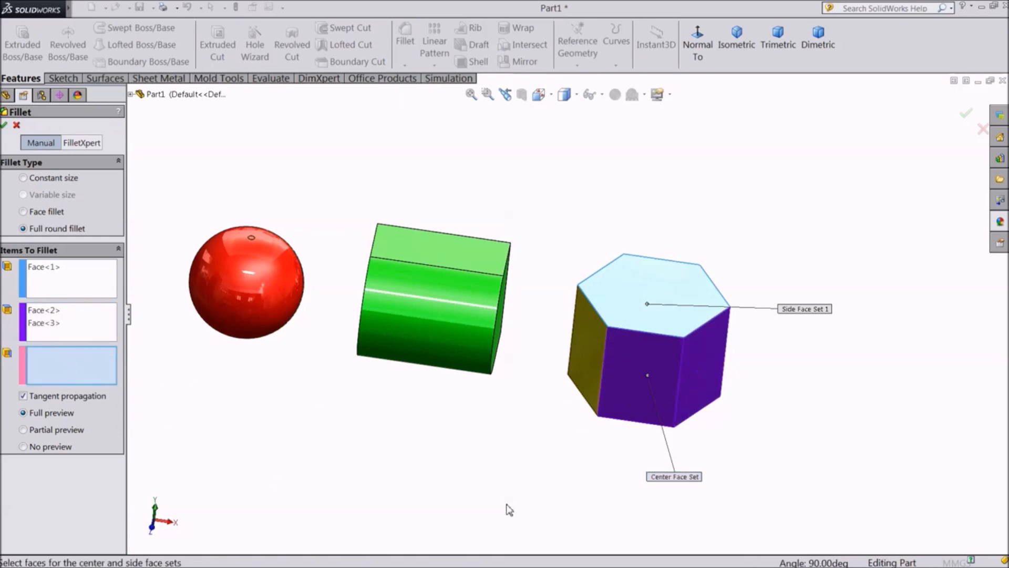
{"action": "middle_click_drag", "start_coordinate": [509, 507], "coordinate": [532, 333]}
{"action": "left_click", "coordinate": [647, 417]}
{"action": "middle_click_drag", "start_coordinate": [722, 225], "coordinate": [661, 364]}
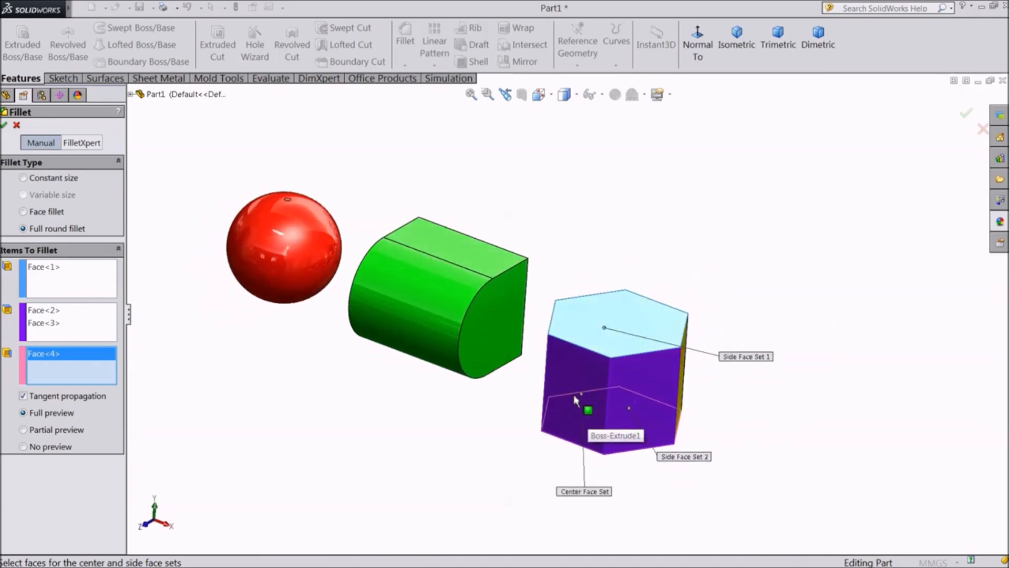
Step: Remove Face<3> from the center face set and create the full round fillet on the yellow prism
{"action": "left_click", "coordinate": [81, 325]}
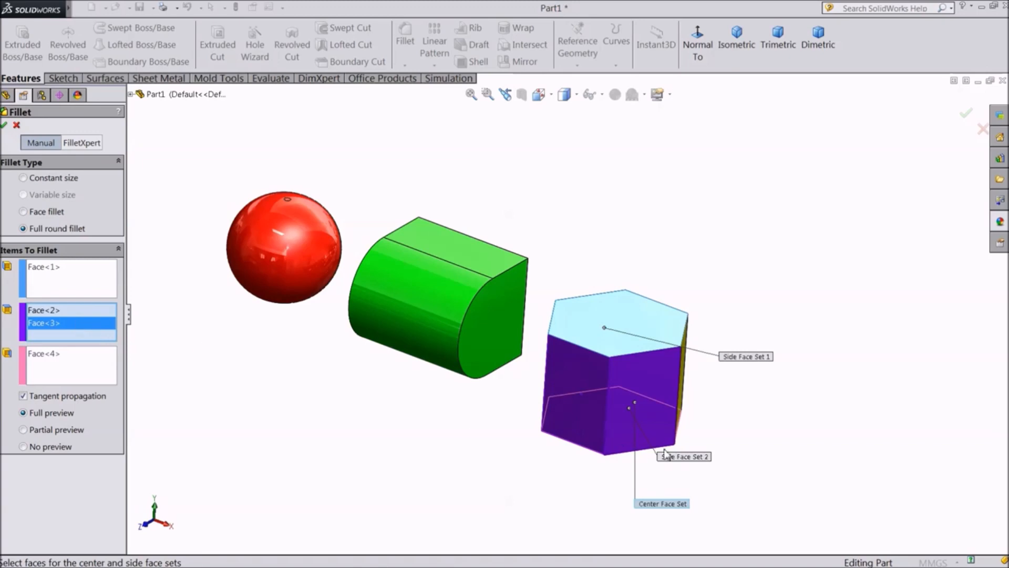
{"action": "right_click", "coordinate": [53, 327]}
{"action": "left_click", "coordinate": [80, 345]}
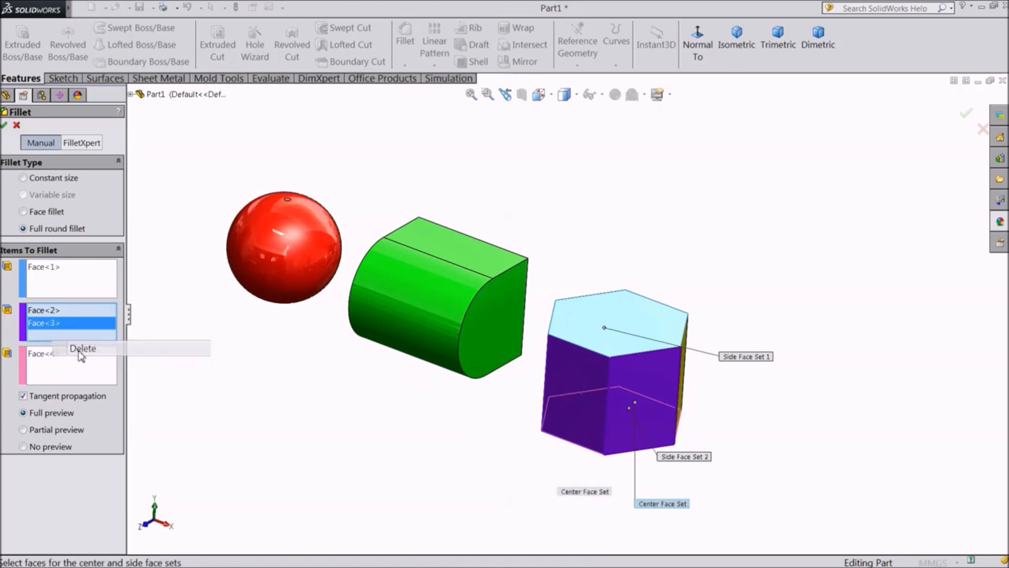
{"action": "middle_click_drag", "start_coordinate": [712, 386], "coordinate": [660, 404]}
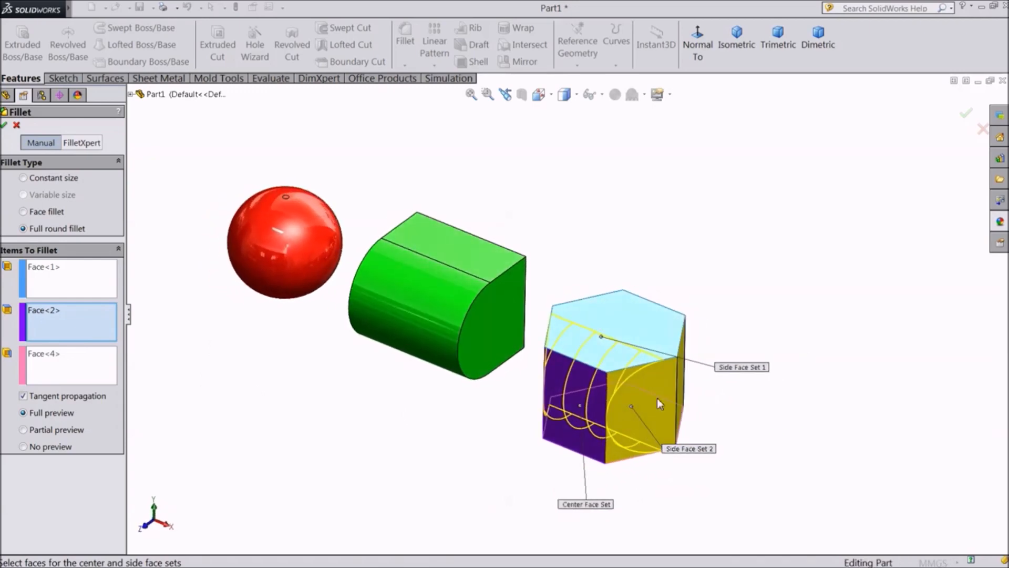
{"action": "left_click", "coordinate": [4, 126]}
{"action": "mouse_move", "coordinate": [435, 406]}
{"action": "middle_mouse_down"}
{"action": "mouse_move", "coordinate": [473, 322]}
{"action": "mouse_move", "coordinate": [497, 171]}
{"action": "mouse_move", "coordinate": [491, 266]}
{"action": "mouse_move", "coordinate": [451, 392]}
{"action": "mouse_move", "coordinate": [424, 392]}
{"action": "mouse_move", "coordinate": [428, 424]}
{"action": "mouse_move", "coordinate": [458, 397]}
{"action": "mouse_move", "coordinate": [448, 419]}
{"action": "middle_mouse_up"}
{"action": "scroll", "coordinate": [358, 329], "scroll_direction": "up", "scroll_amount": 1}
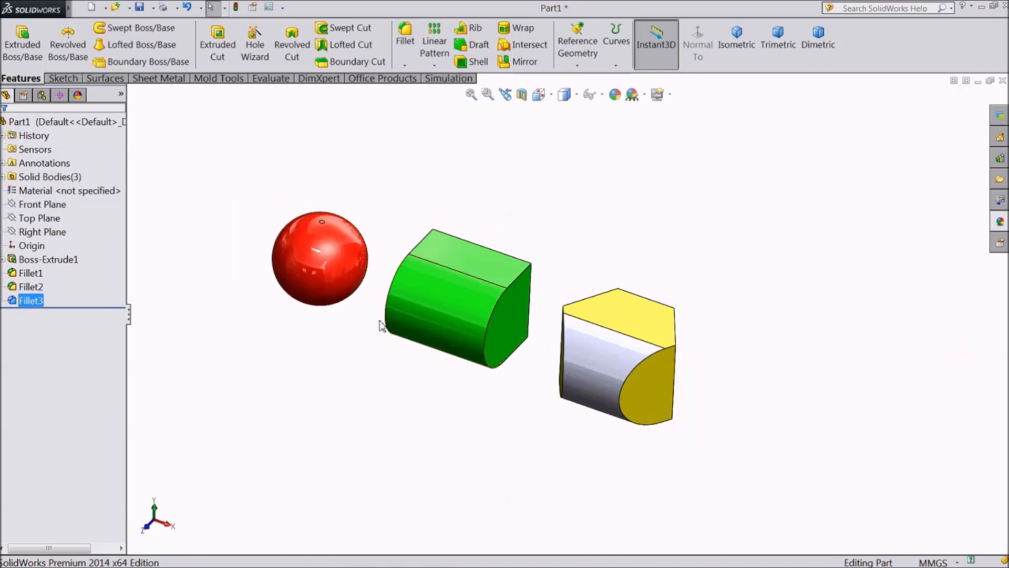
{"action": "scroll", "coordinate": [403, 321], "scroll_direction": "down", "scroll_amount": 2}
{"action": "mouse_move", "coordinate": [615, 221]}
{"action": "middle_mouse_down"}
{"action": "mouse_move", "coordinate": [653, 194]}
{"action": "mouse_move", "coordinate": [636, 196]}
{"action": "mouse_move", "coordinate": [626, 218]}
{"action": "middle_mouse_up"}
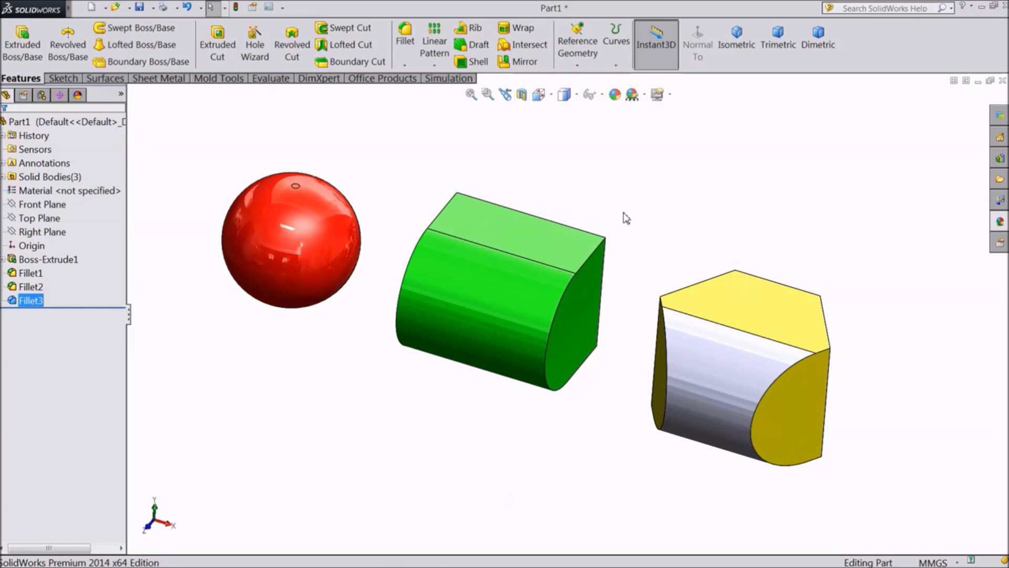
{"action": "middle_click_drag", "start_coordinate": [521, 458], "coordinate": [377, 400]}
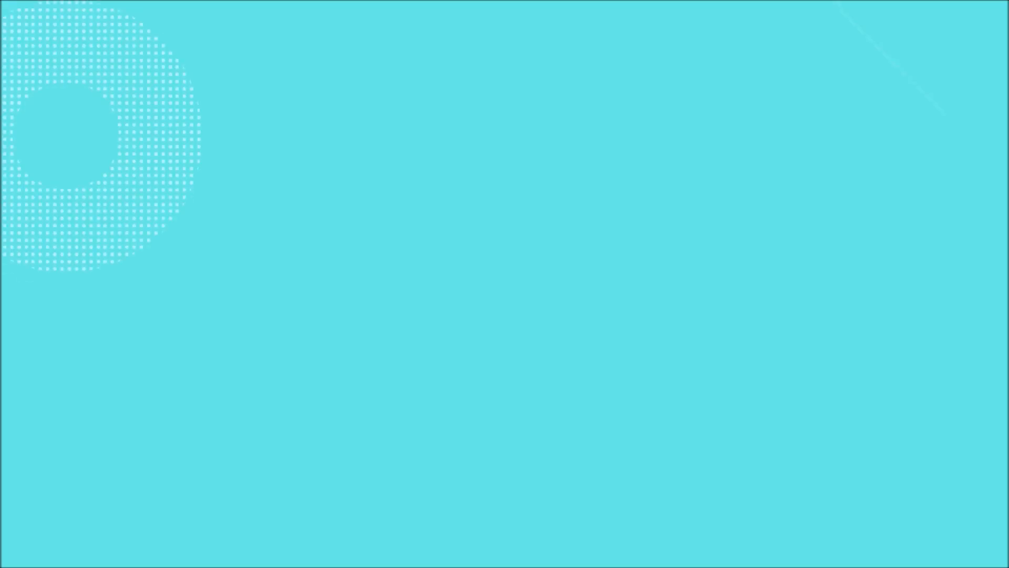